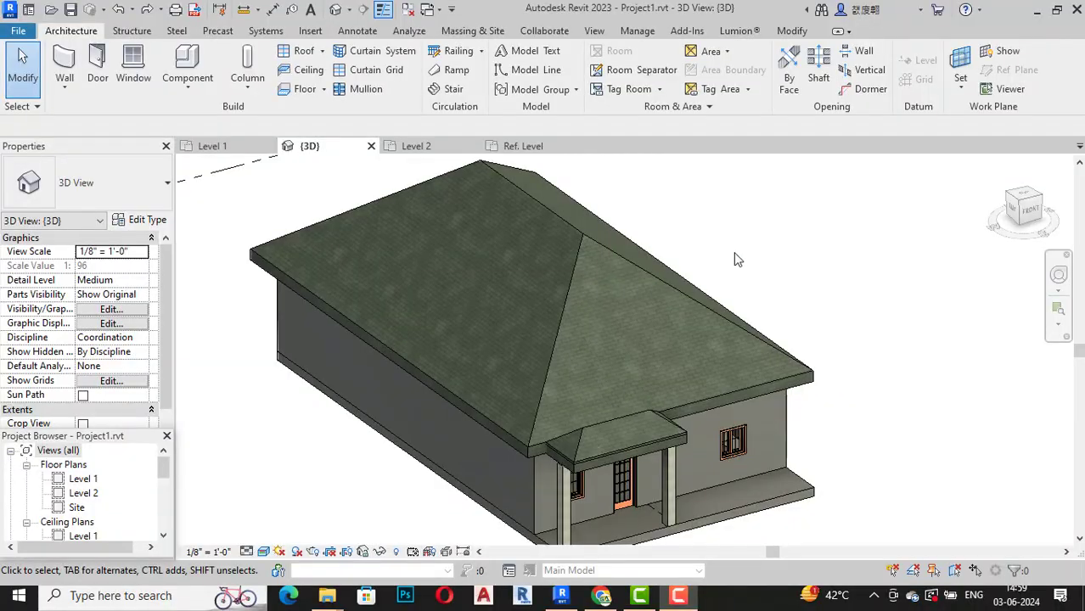
# Begin creating a new family from the File menu
pyautogui.scroll(-2, 735, 259)
pyautogui.scroll(3, 738, 259)
pyautogui.scroll(3, 738, 259)
pyautogui.scroll(-3, 904, 235)
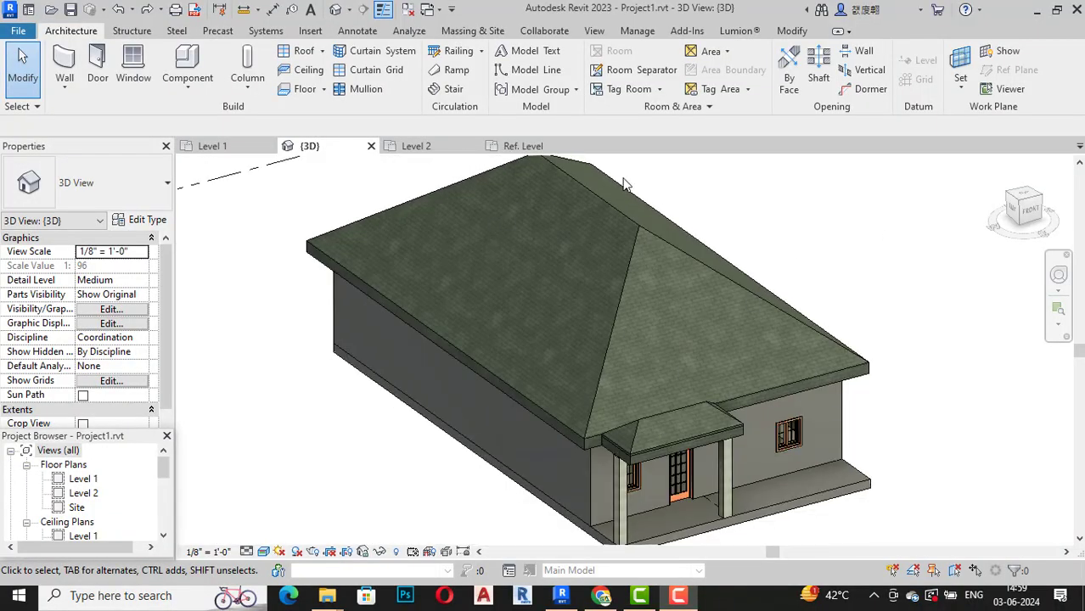
pyautogui.scroll(-1, 656, 361)
pyautogui.scroll(-1, 657, 362)
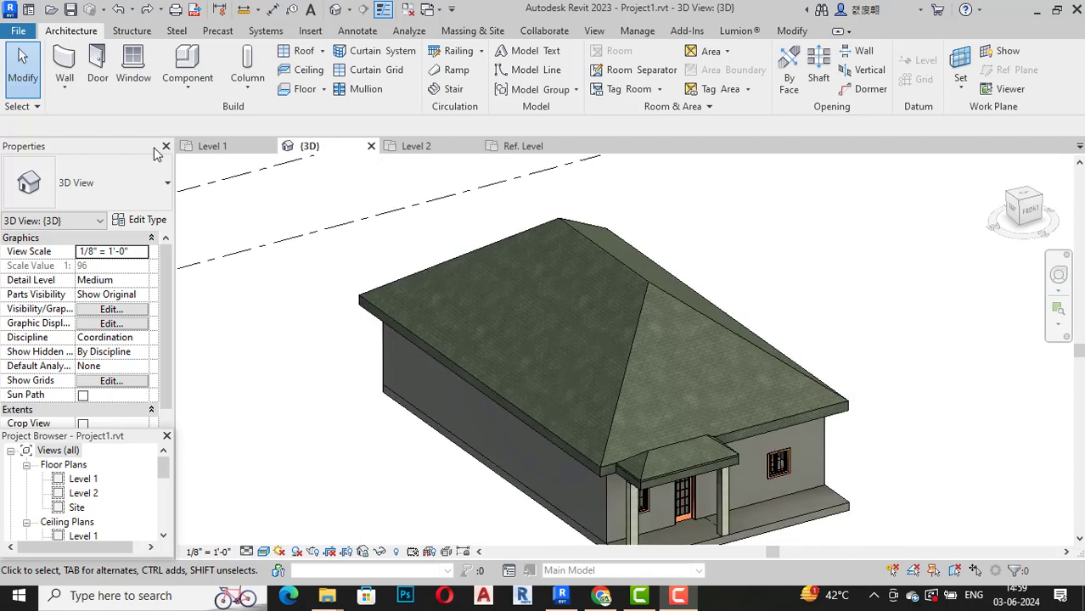
pyautogui.click(19, 32)
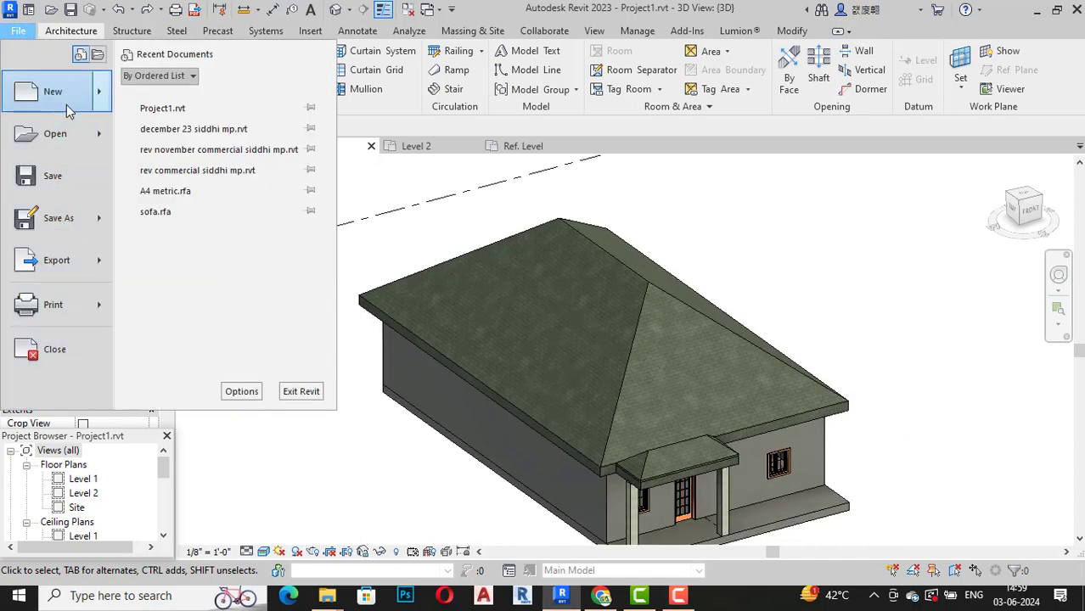
pyautogui.press('Escape')
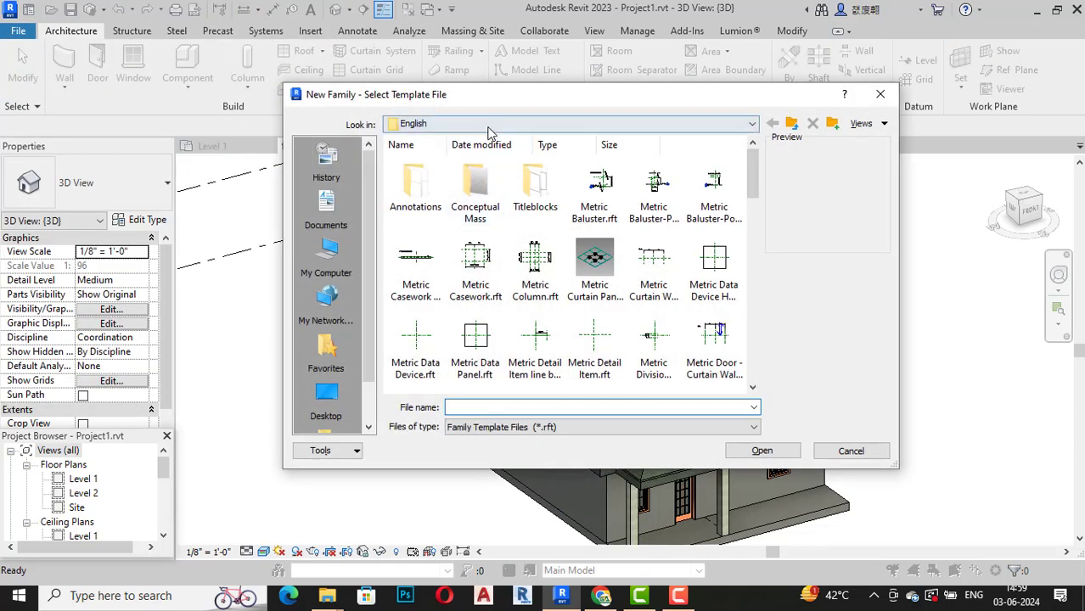
# Open the Profile-Hosted.rft template from Family Templates > English-Imperial
pyautogui.click(488, 129)
pyautogui.click(479, 214)
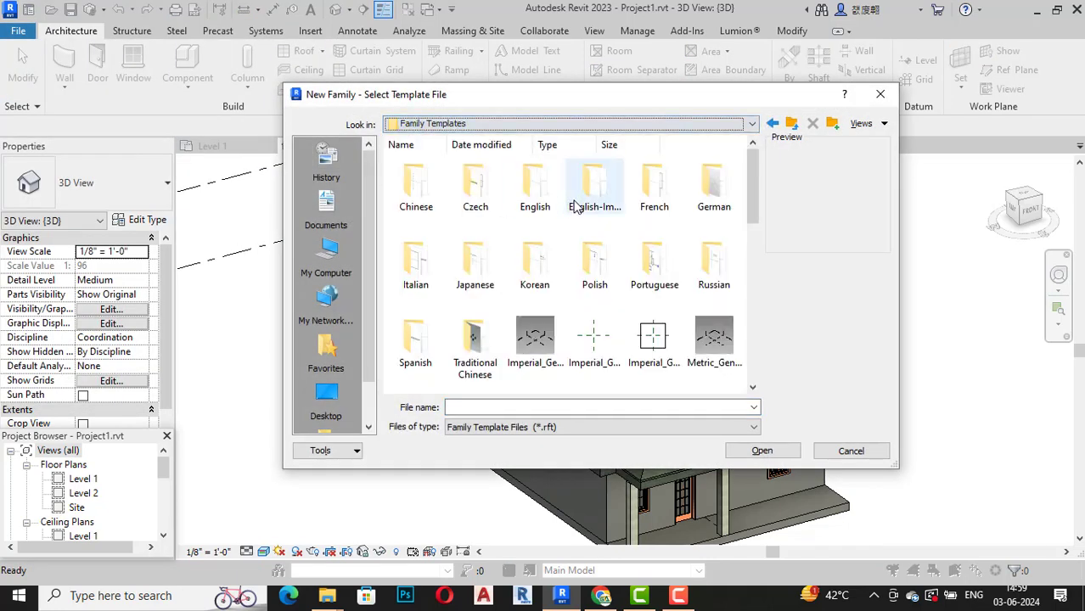
pyautogui.doubleClick(581, 204)
pyautogui.scroll(-2, 583, 241)
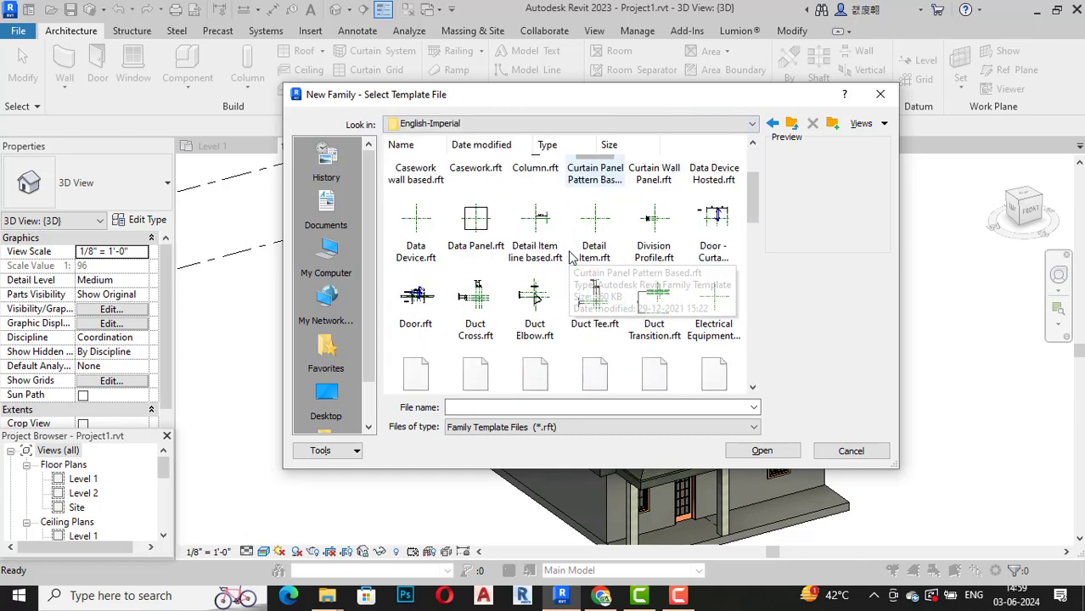
pyautogui.scroll(-3, 581, 246)
pyautogui.scroll(-2, 576, 253)
pyautogui.scroll(-1, 573, 257)
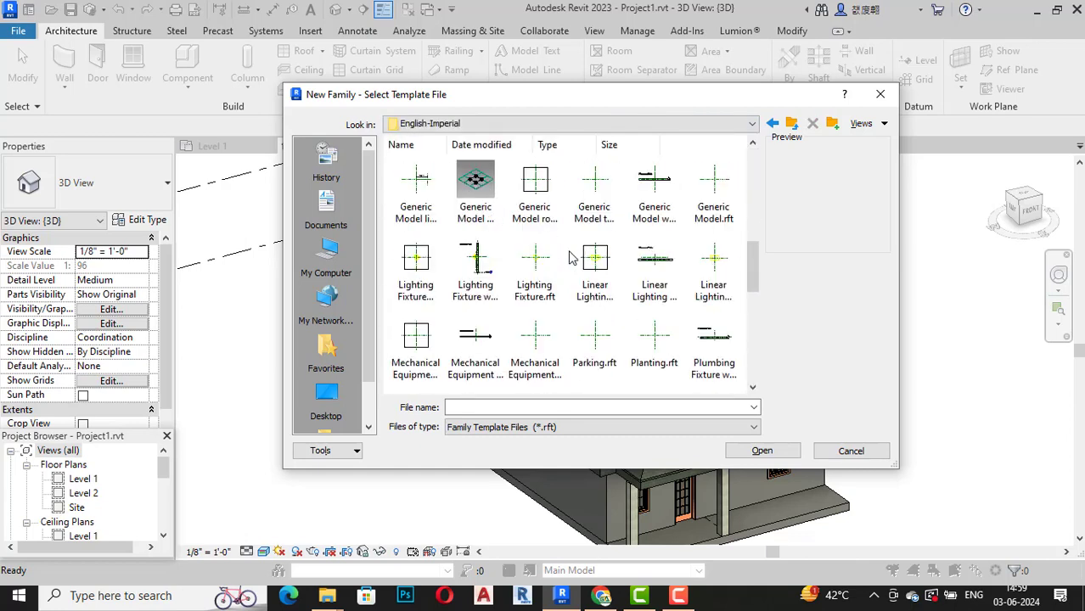
pyautogui.scroll(-3, 573, 257)
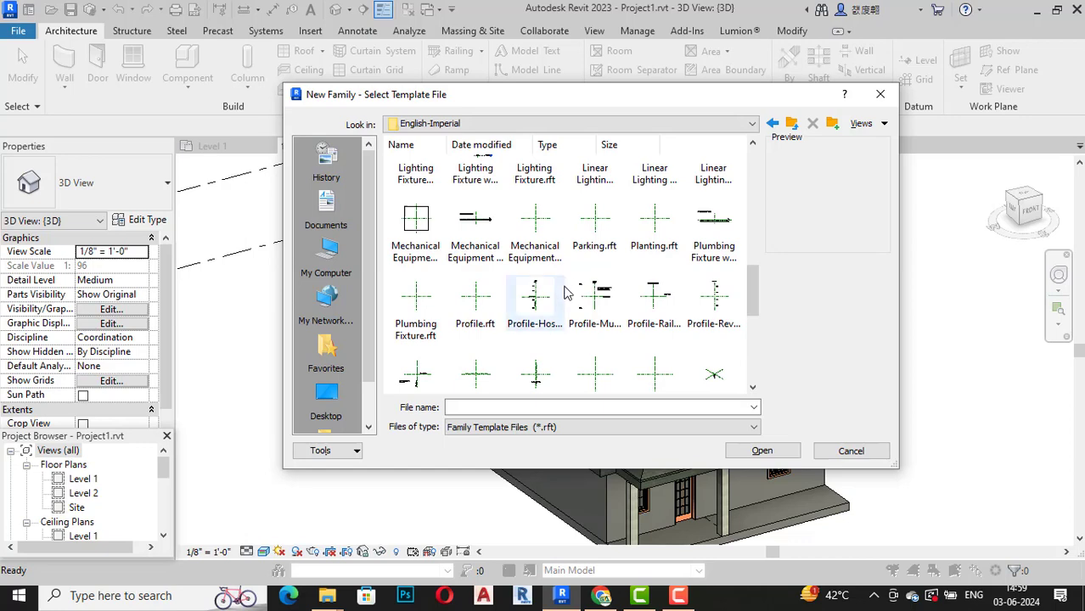
pyautogui.click(519, 318)
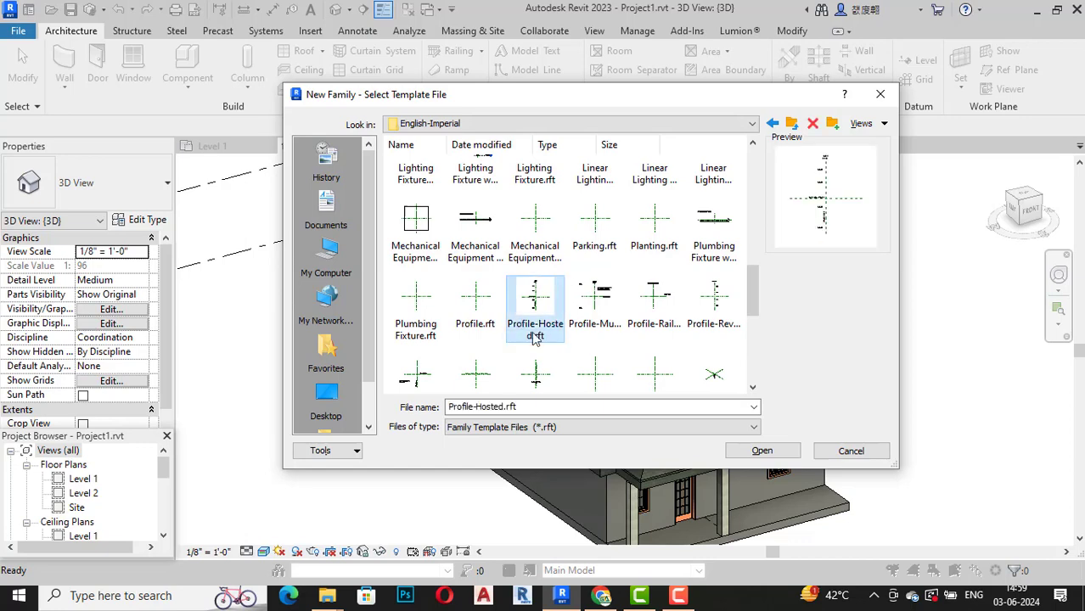
pyautogui.click(771, 454)
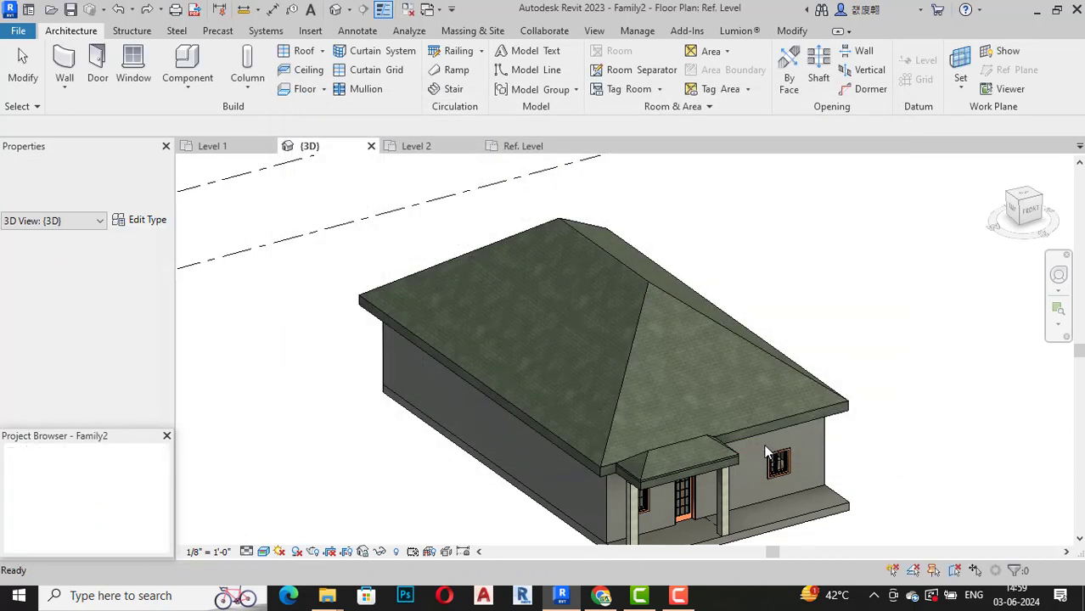
# Drag the Insertion Point label left, clear of the reference planes
pyautogui.scroll(3, 658, 361)
pyautogui.scroll(2, 641, 305)
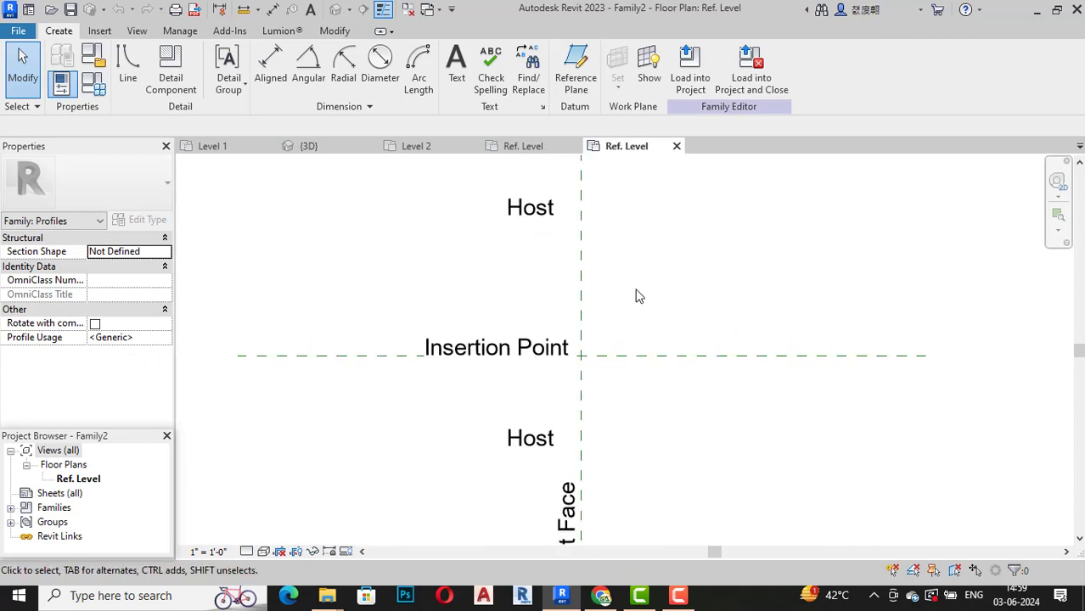
pyautogui.click(537, 333)
pyautogui.moveTo(372, 320); pyautogui.dragTo(241, 325)
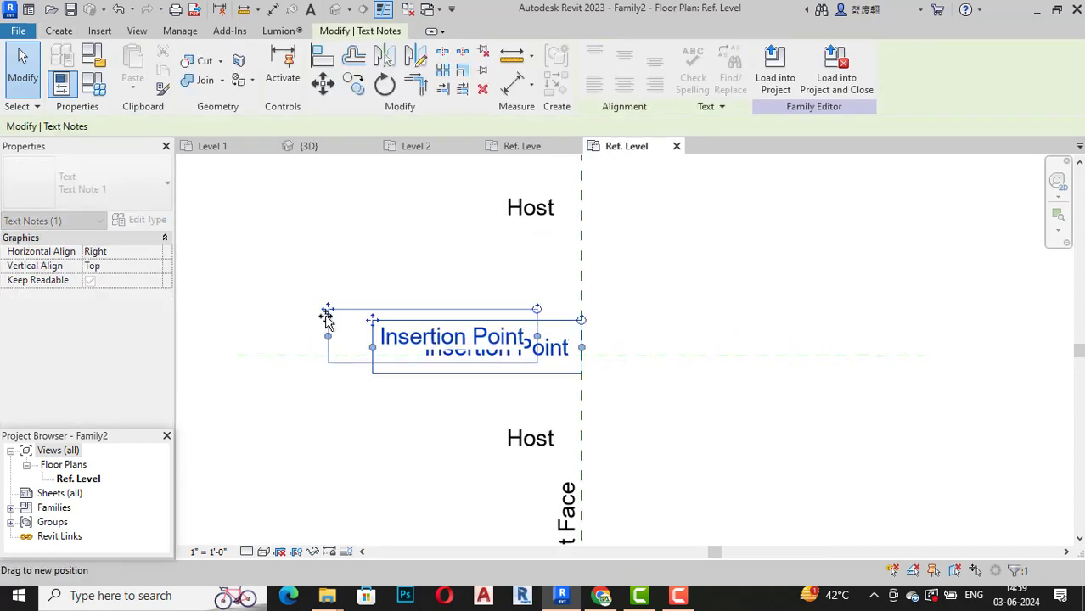
# Start the Line tool from the Create tab to sketch profile lines
pyautogui.scroll(1, 642, 303)
pyautogui.scroll(2, 642, 303)
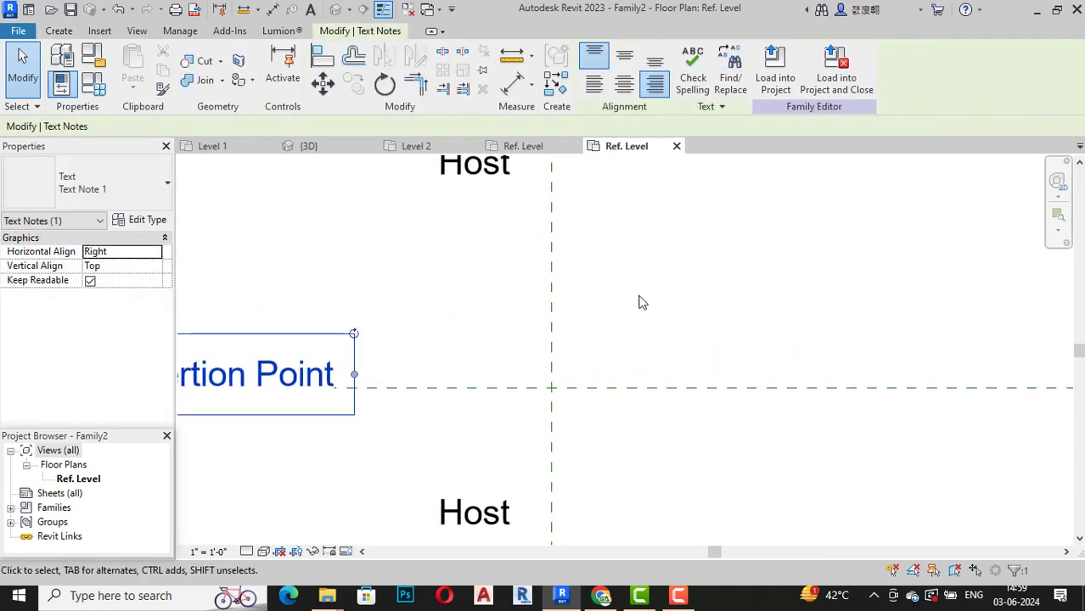
pyautogui.click(70, 32)
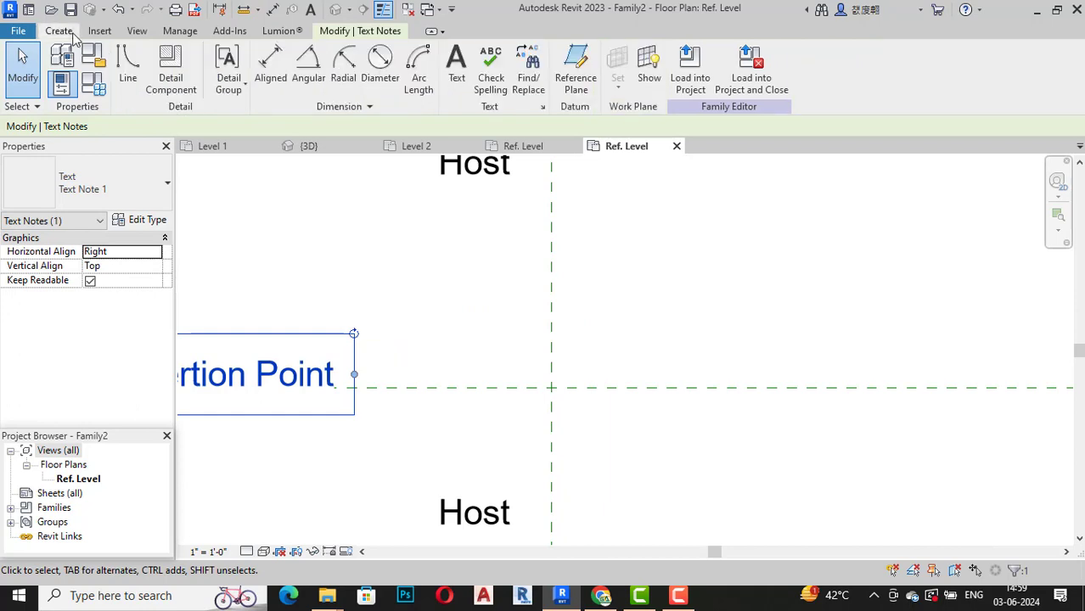
pyautogui.click(127, 67)
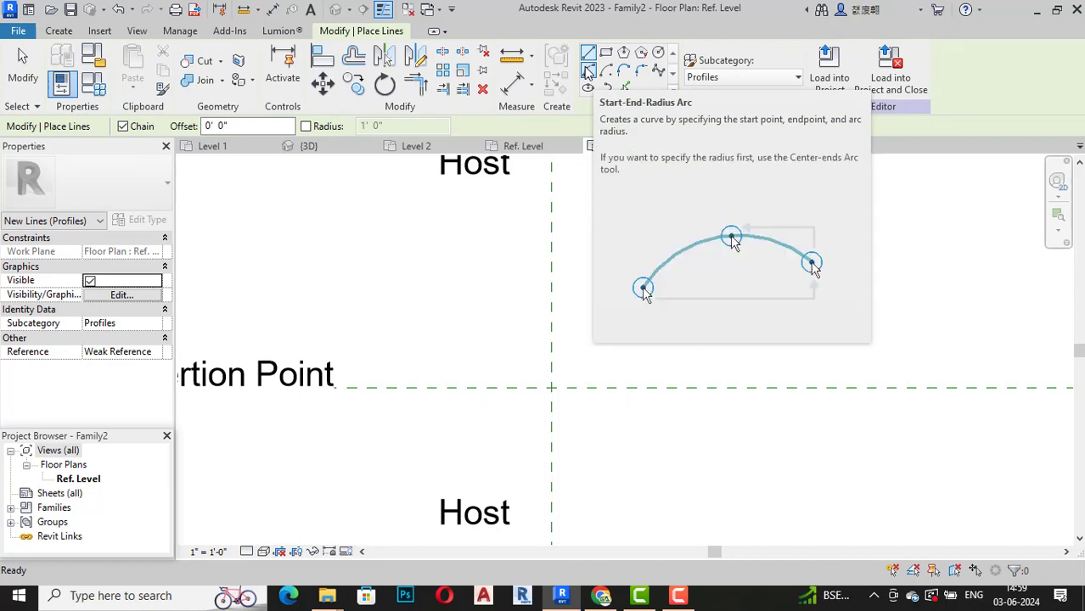
# Draw a 1 1/2" straight profile line rightward from the reference-plane intersection
pyautogui.click(587, 72)
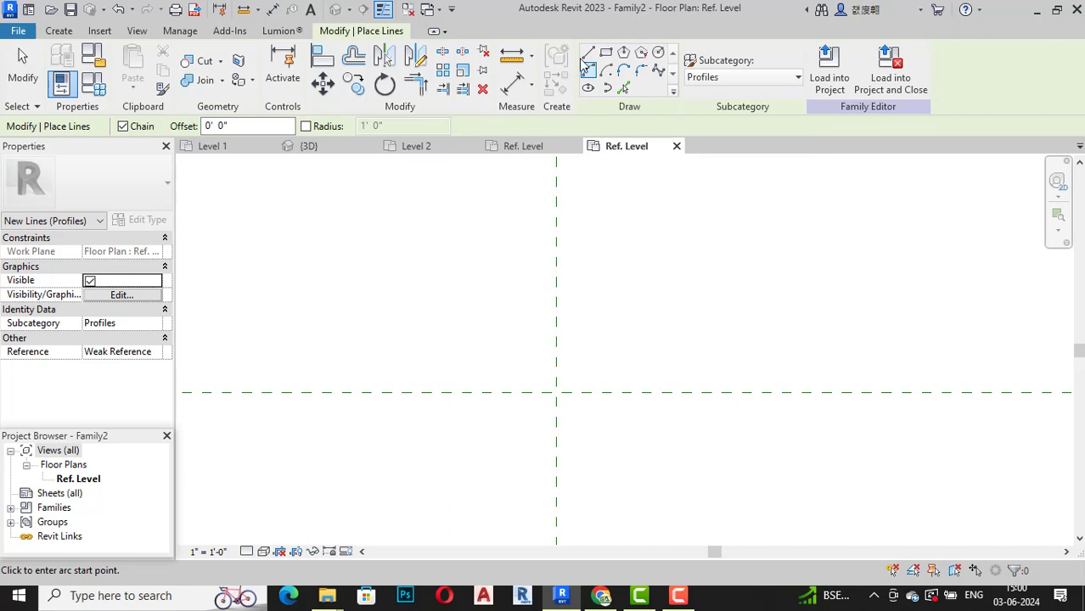
pyautogui.click(589, 53)
pyautogui.moveTo(547, 407); pyautogui.dragTo(559, 382, button='middle')
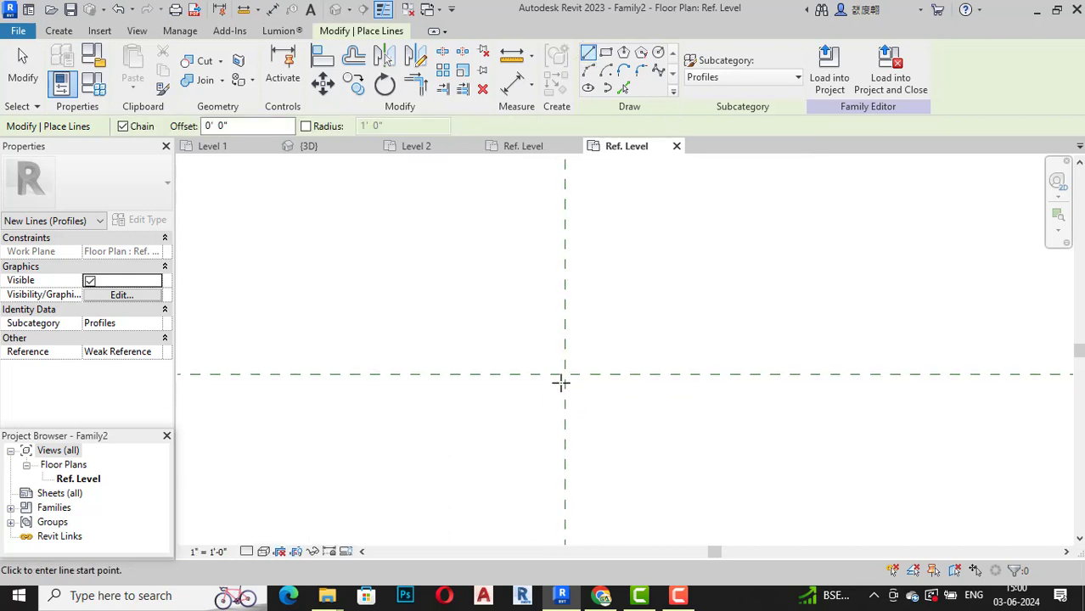
pyautogui.click(564, 373)
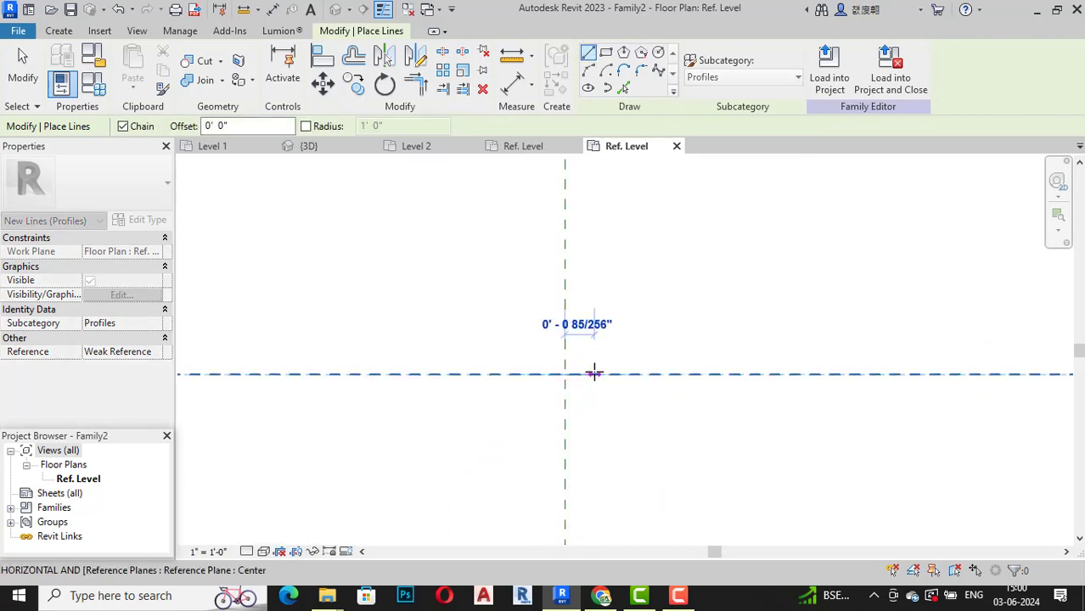
pyautogui.write('1.5"')
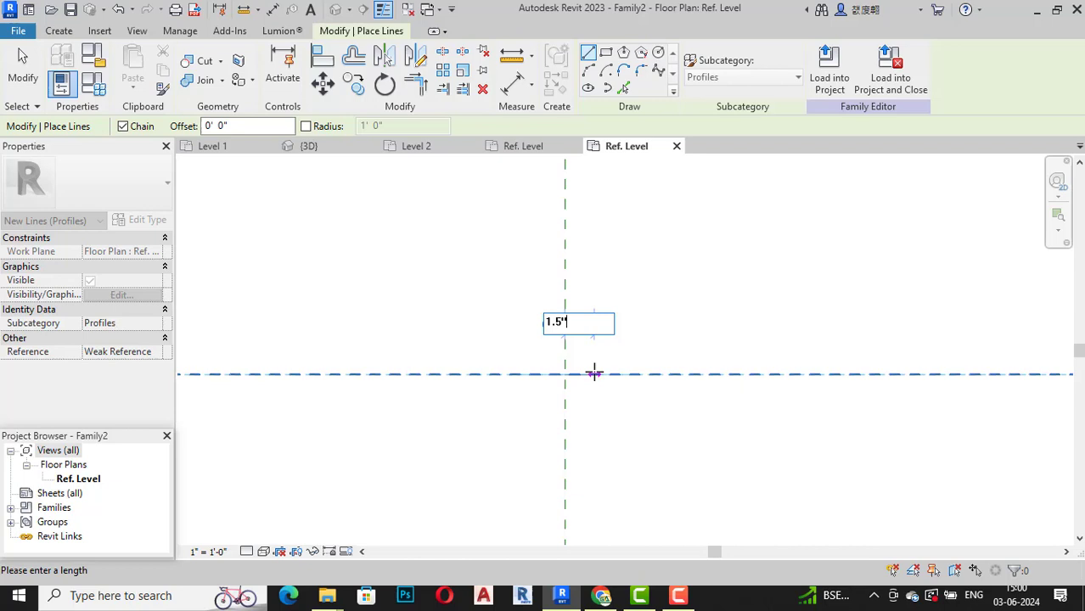
pyautogui.press('Return')
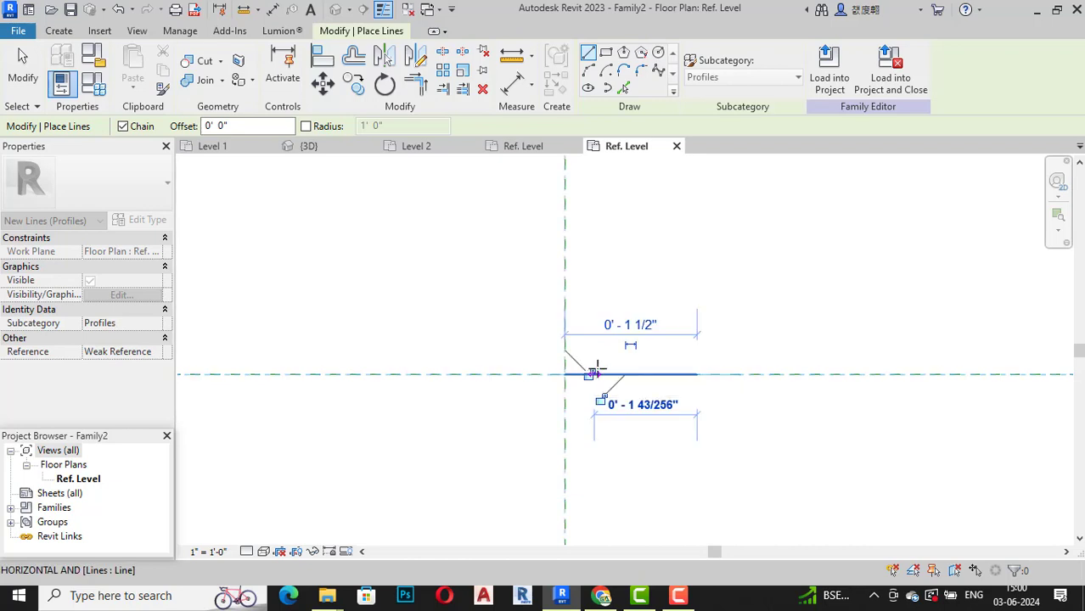
pyautogui.press('Escape')
pyautogui.press('Escape')
# Mirror a copy of the line across the vertical reference plane
pyautogui.scroll(1, 578, 373)
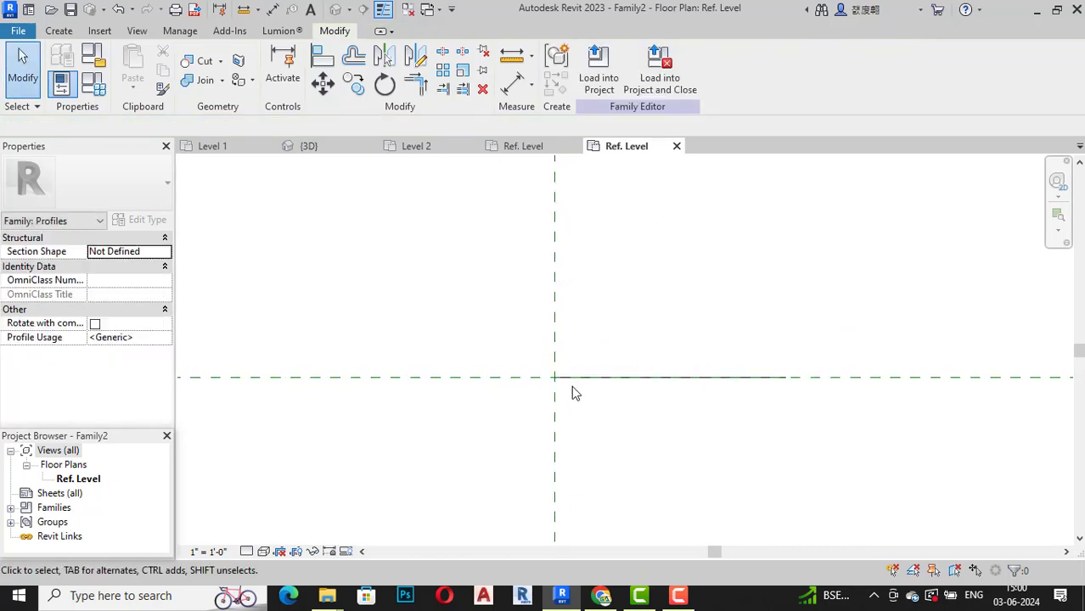
pyautogui.click(594, 378)
pyautogui.scroll(-2, 594, 382)
pyautogui.scroll(-1, 571, 544)
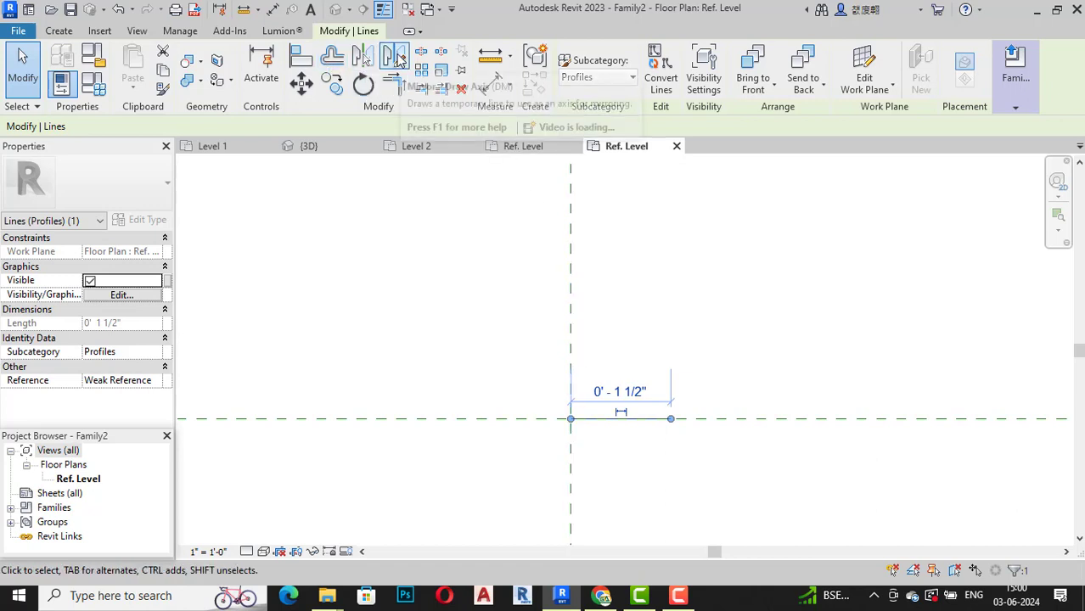
pyautogui.click(393, 56)
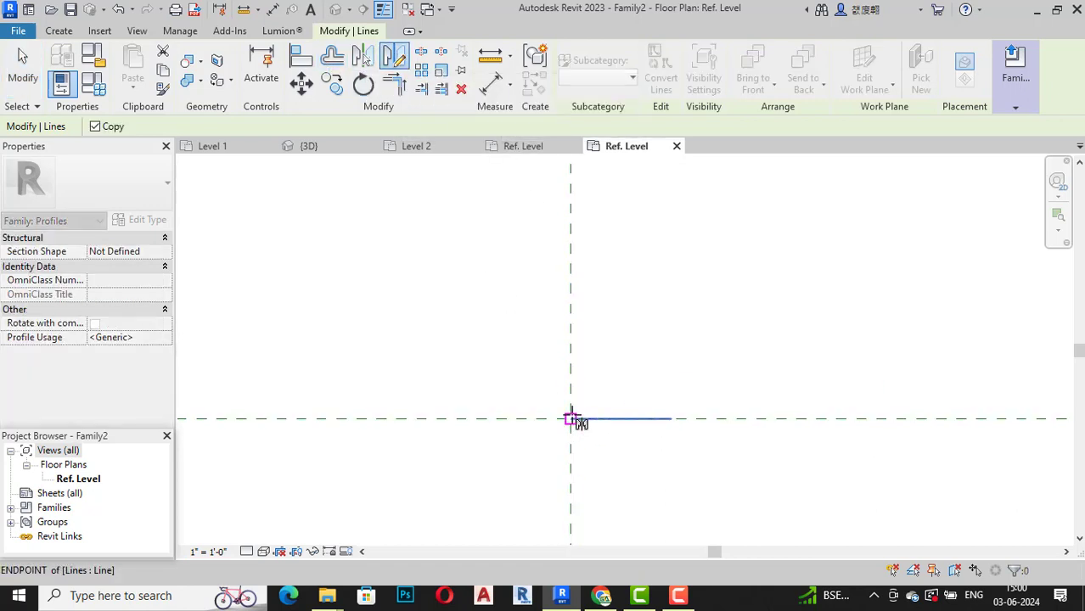
pyautogui.click(570, 419)
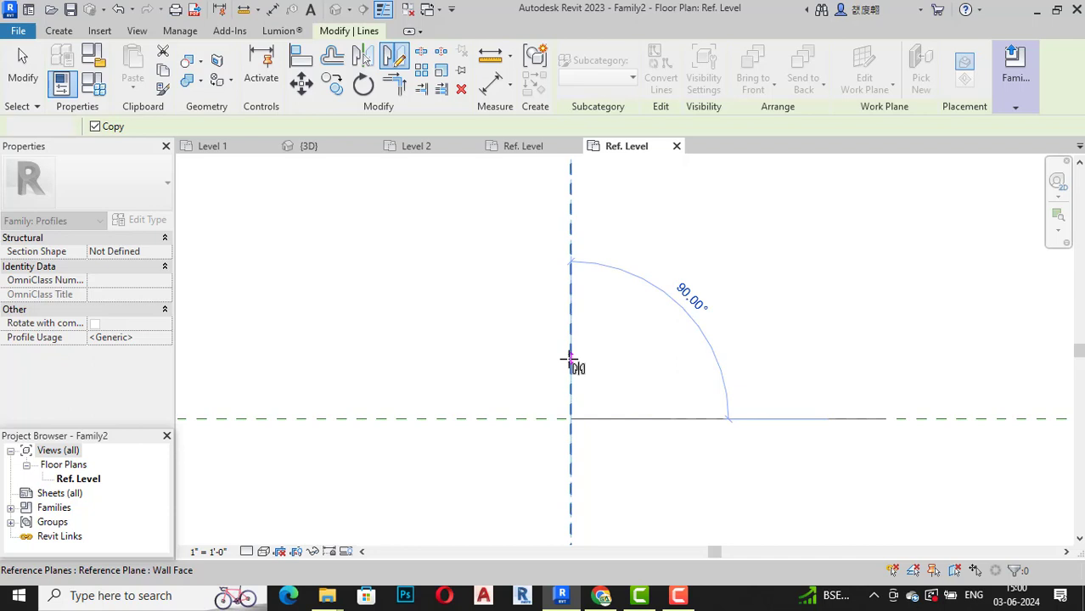
pyautogui.click(570, 360)
pyautogui.press('Escape')
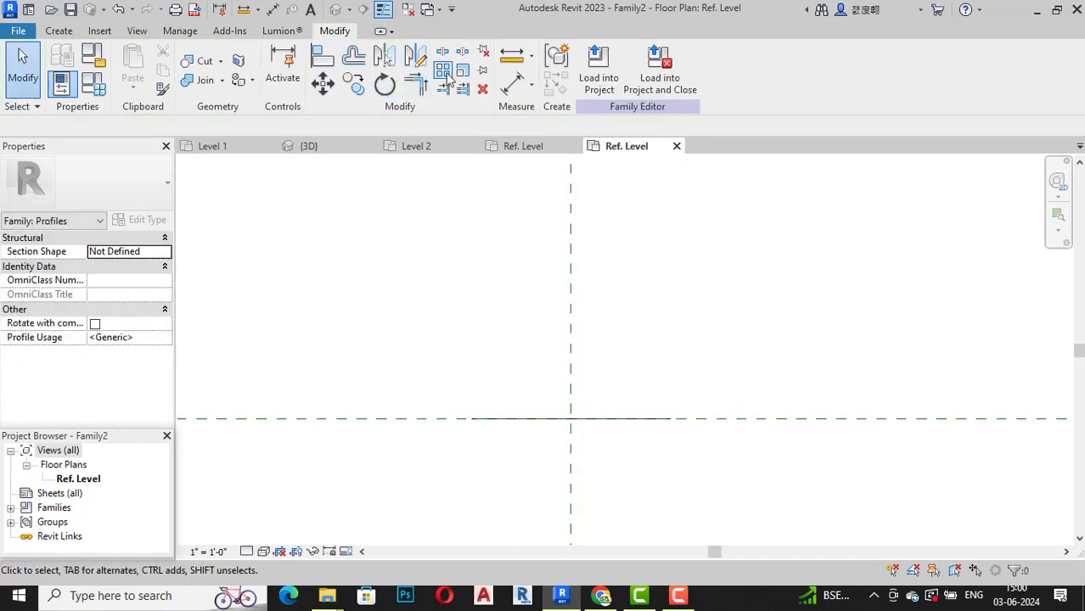
# Draw a start-end-radius semicircular arc between the two line ends
pyautogui.click(51, 36)
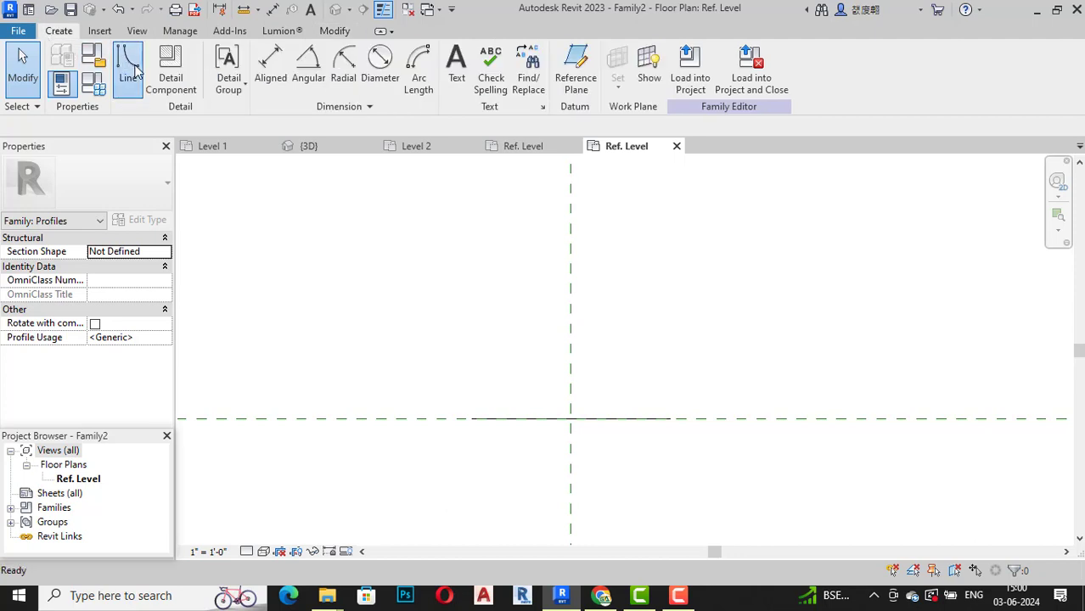
pyautogui.click(132, 72)
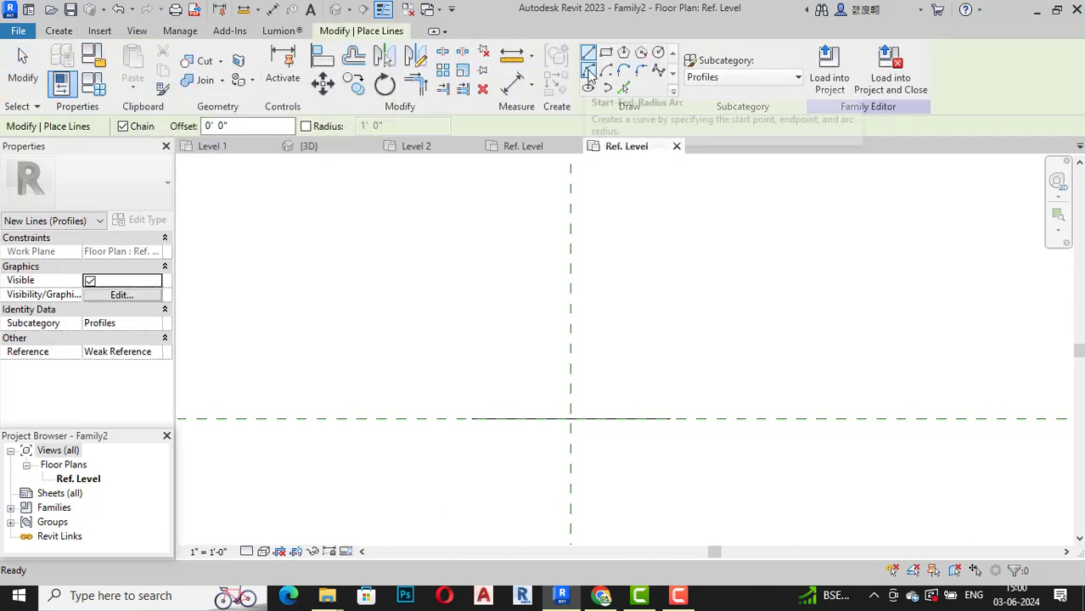
pyautogui.click(587, 69)
pyautogui.click(472, 419)
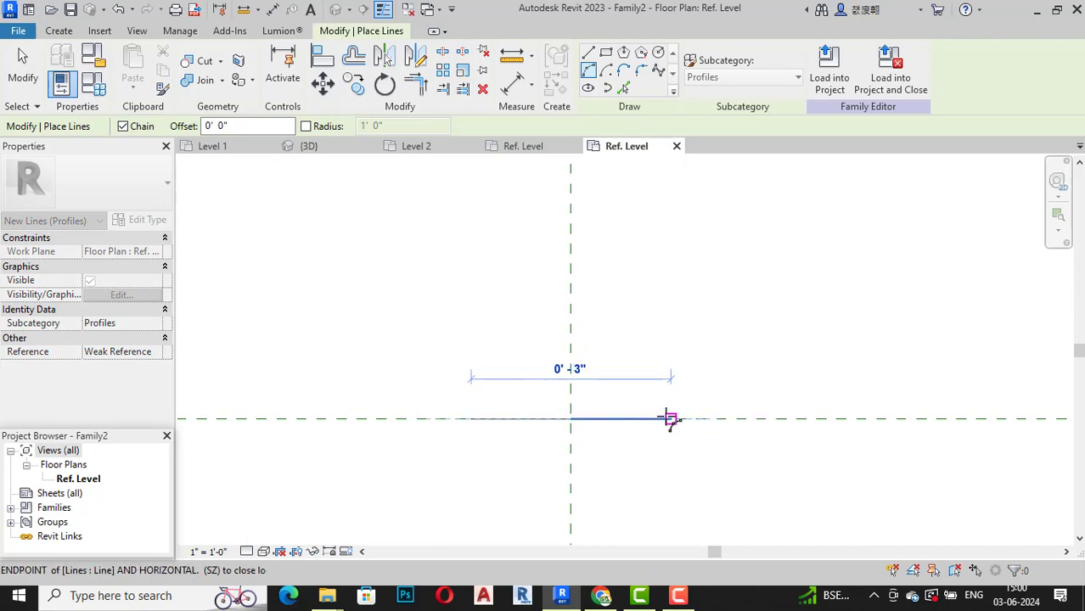
pyautogui.click(670, 419)
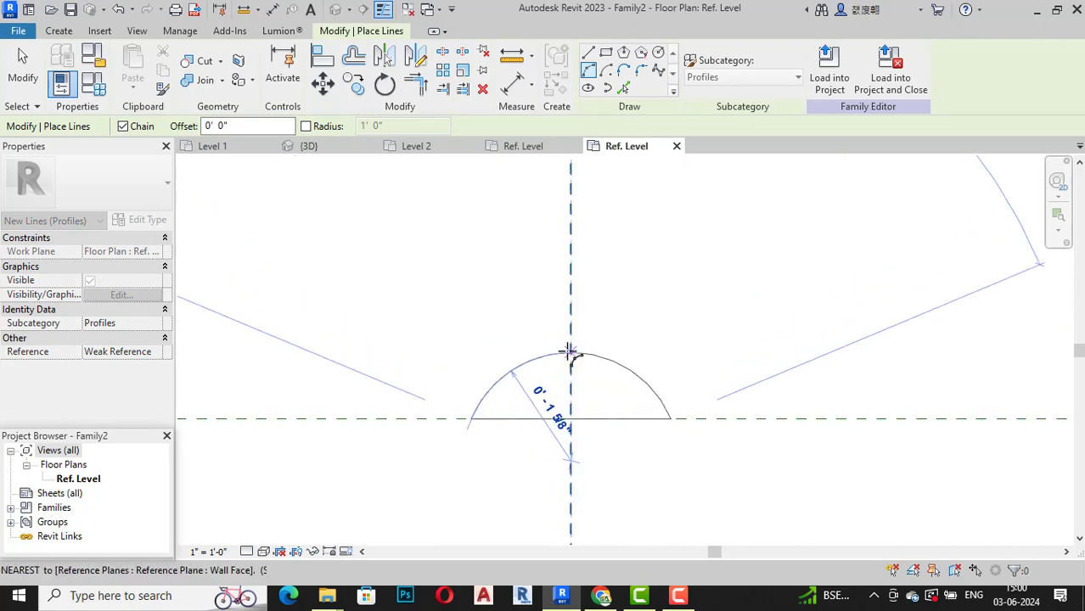
pyautogui.click(570, 339)
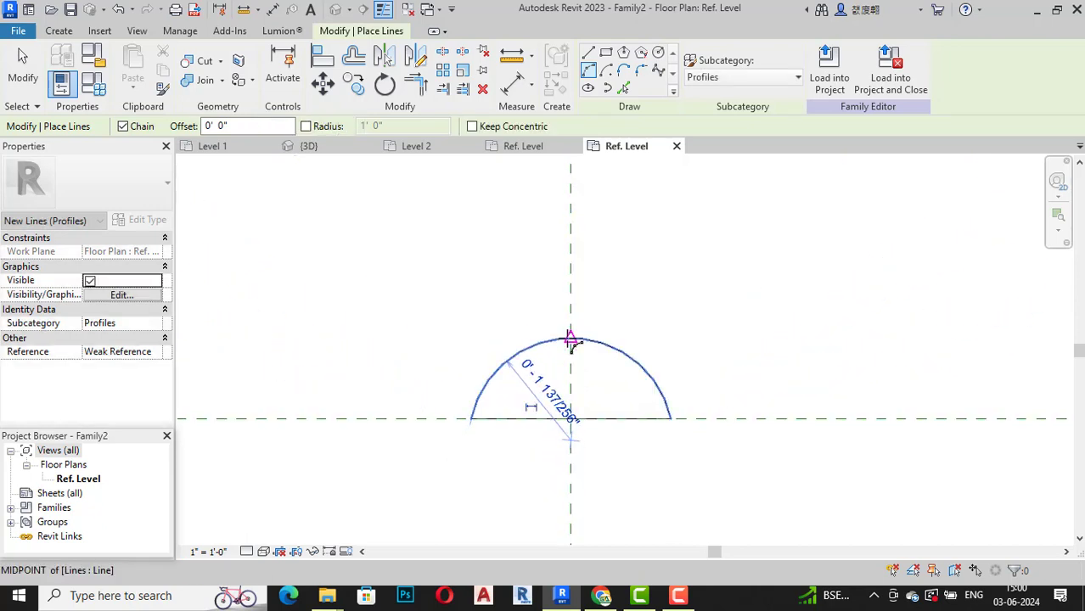
pyautogui.press('Escape')
pyautogui.press('Escape')
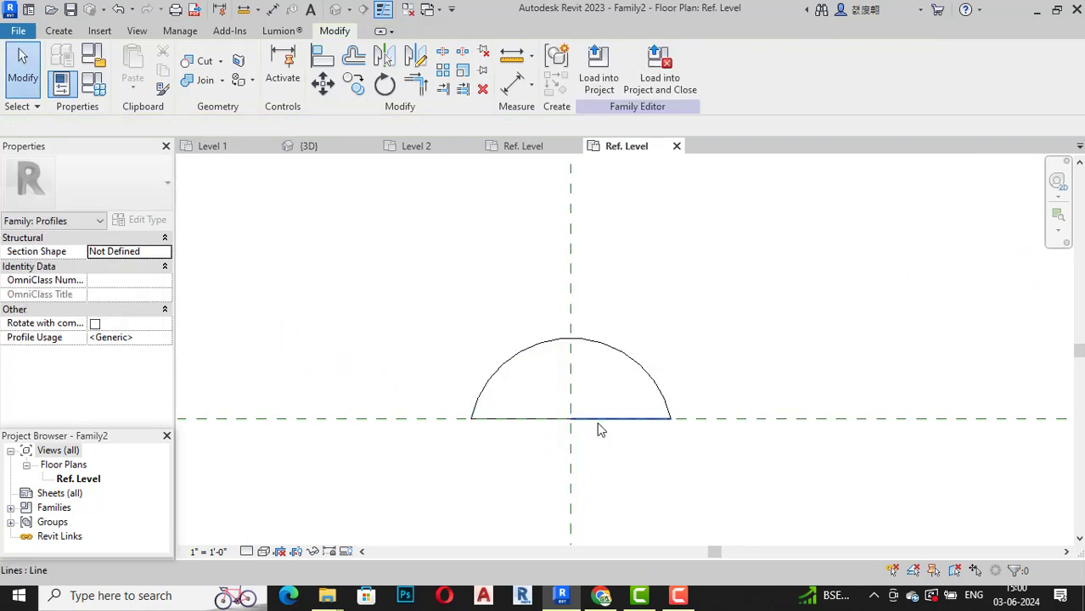
# Delete the straight base line under the semicircle
pyautogui.click(600, 432)
pyautogui.press('Escape')
pyautogui.click(542, 413)
pyautogui.press('Delete')
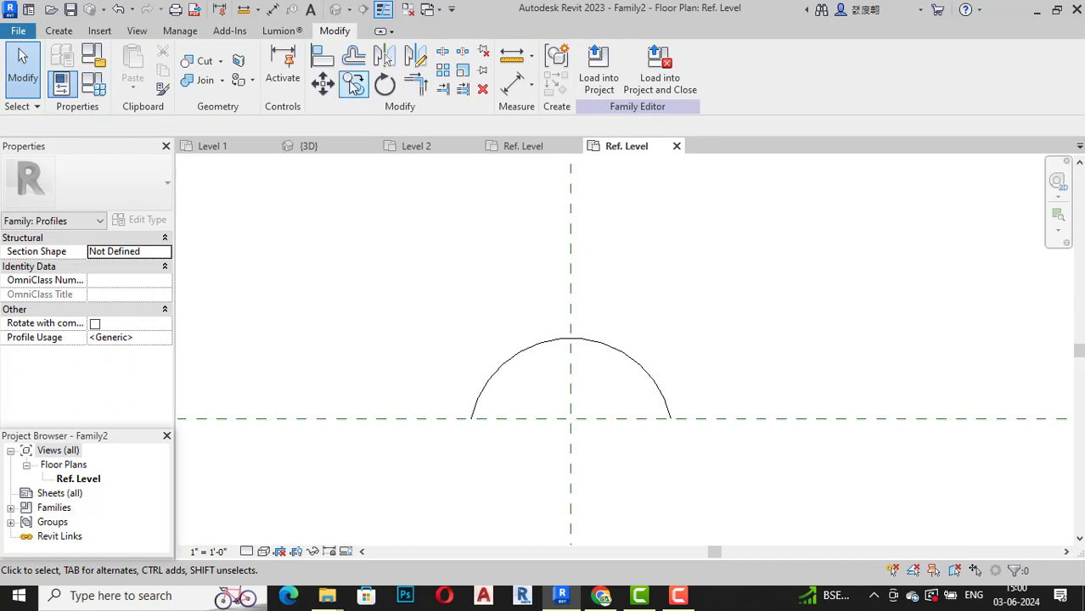
# Offset a concentric copy of the arc and draw short base lines joining both arcs' ends
pyautogui.click(354, 55)
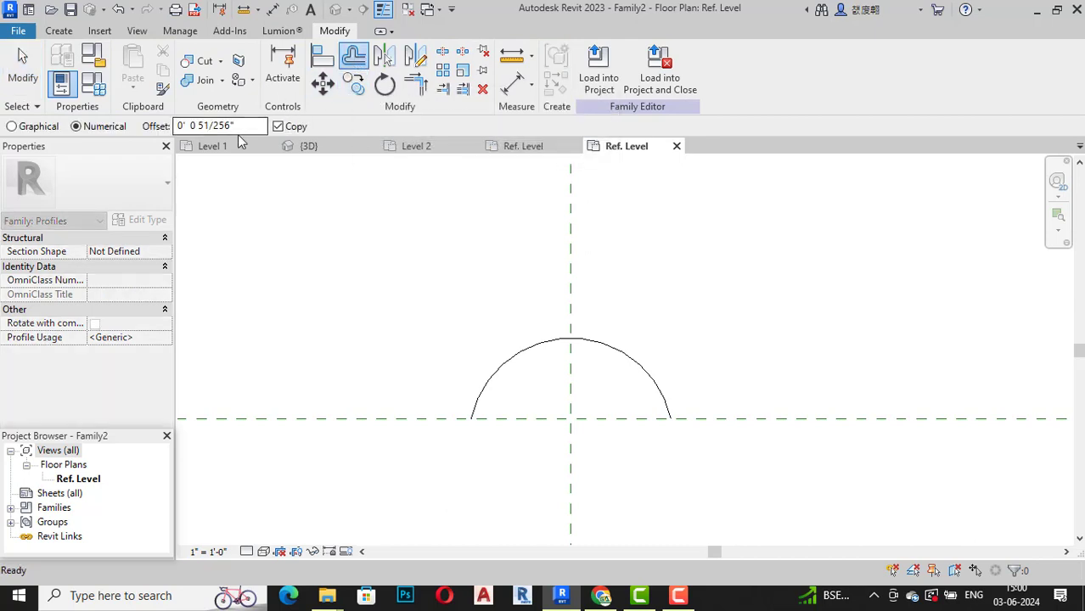
pyautogui.click(514, 354)
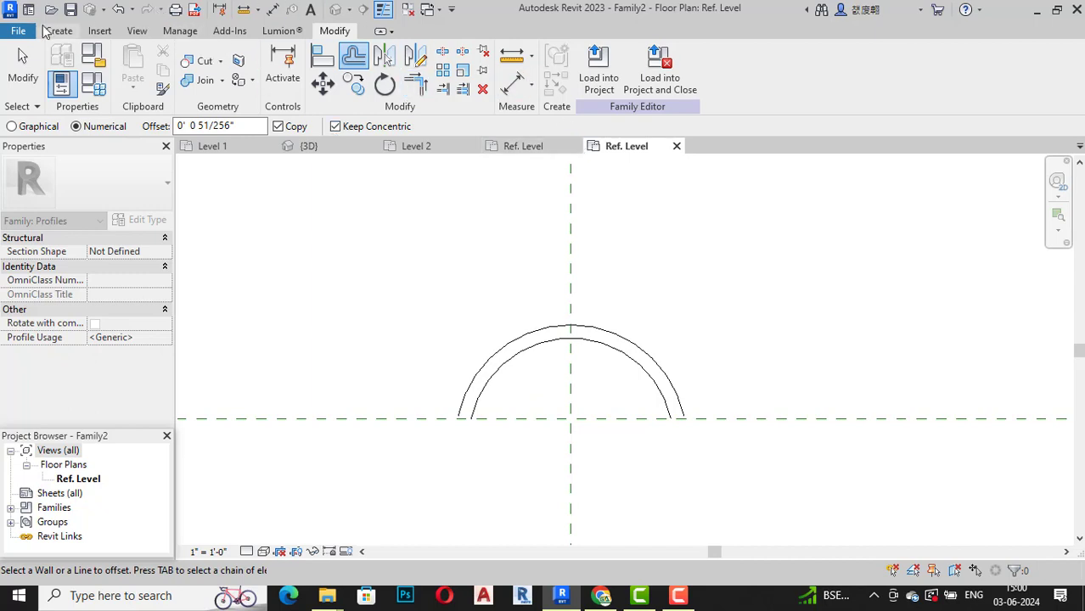
pyautogui.click(51, 31)
pyautogui.click(127, 68)
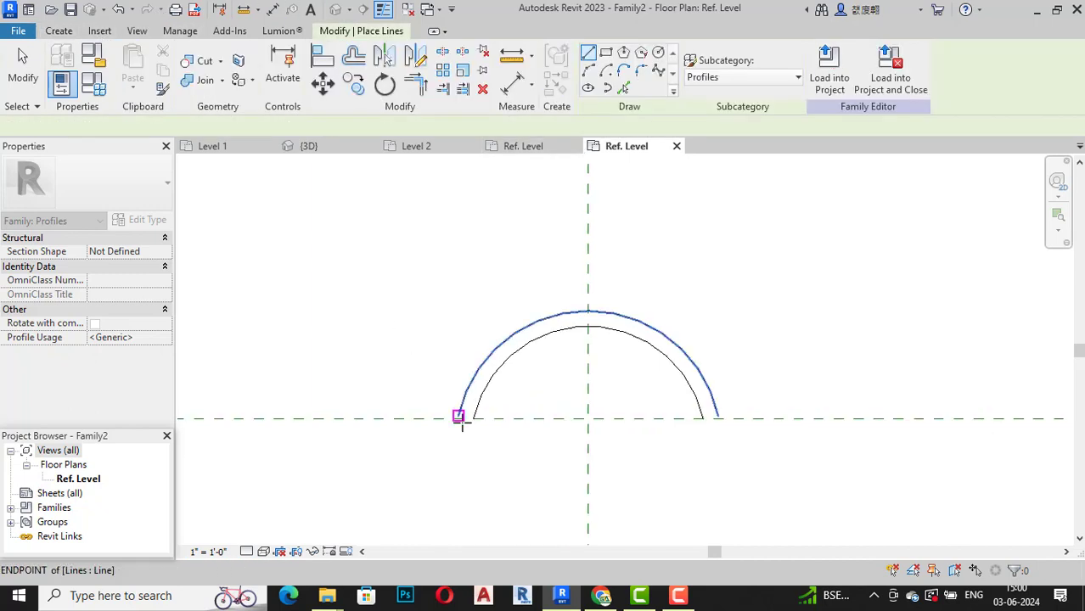
pyautogui.scroll(3, 459, 417)
pyautogui.click(483, 415)
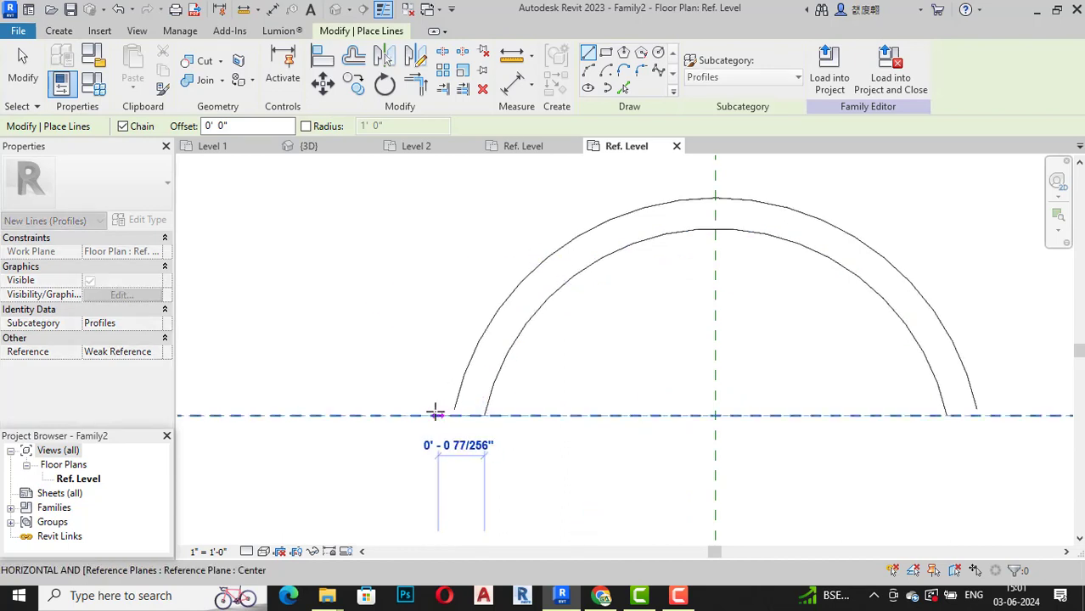
pyautogui.click(435, 415)
pyautogui.press('Escape')
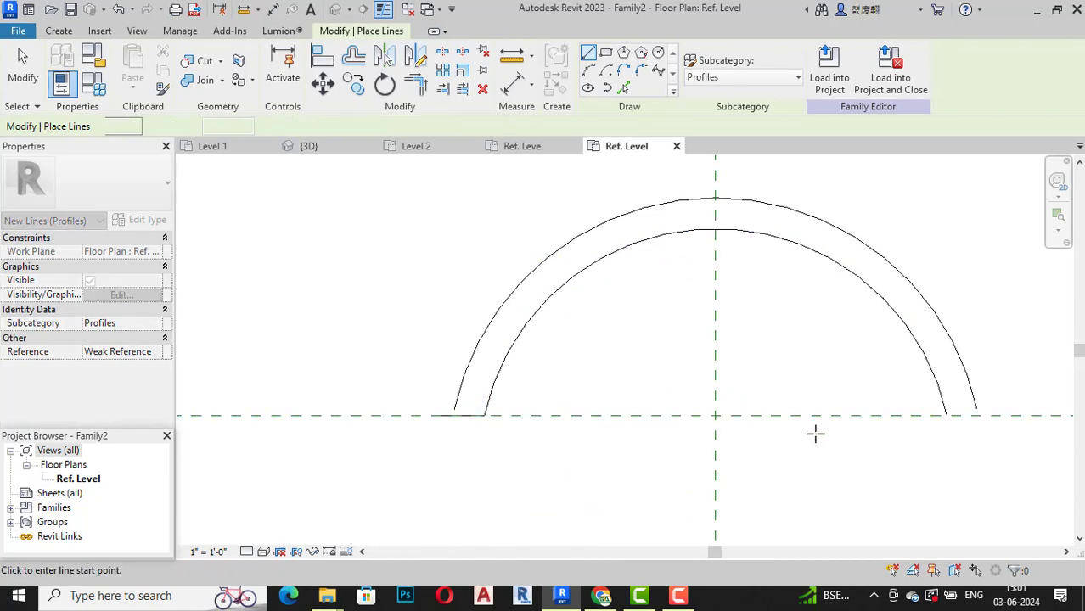
pyautogui.click(947, 415)
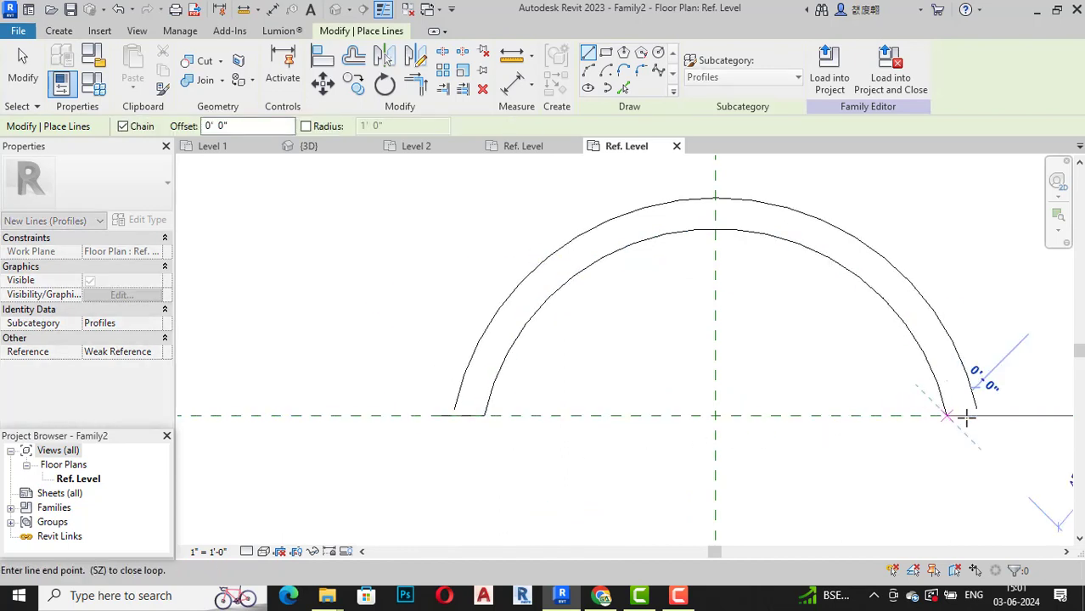
pyautogui.click(1000, 415)
pyautogui.press('Escape')
pyautogui.press('Escape')
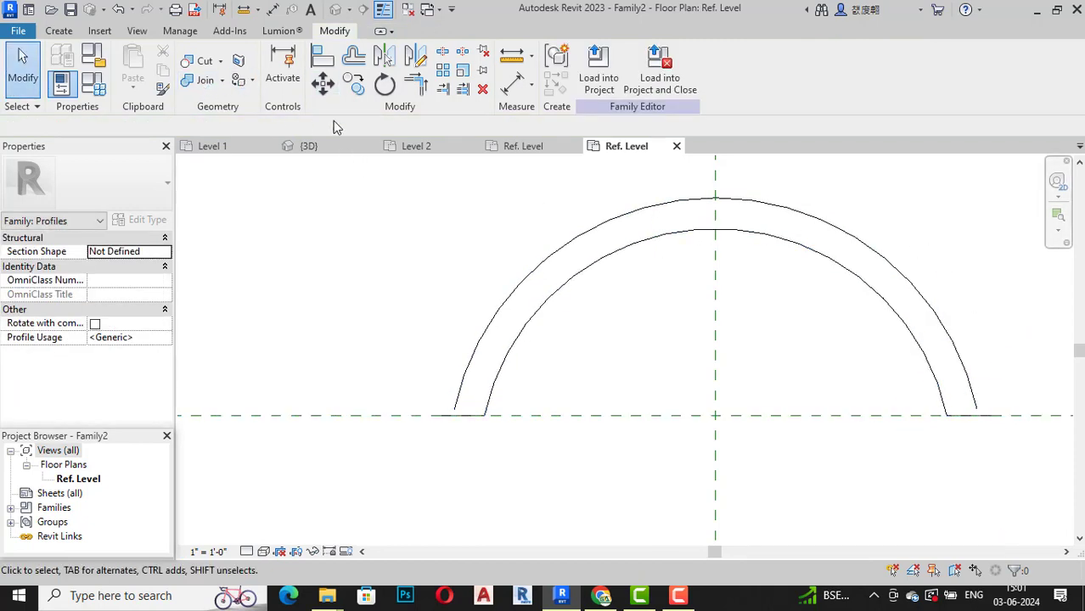
# Trim the right base line and the arc to a clean corner with Trim/Extend to Corner
pyautogui.click(418, 92)
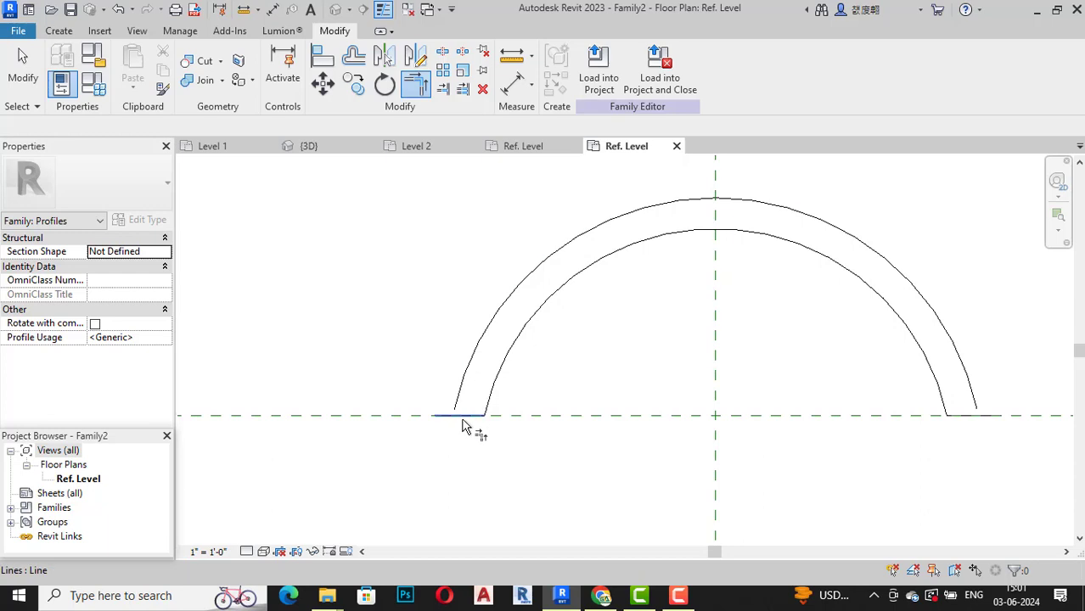
pyautogui.click(972, 416)
pyautogui.click(976, 406)
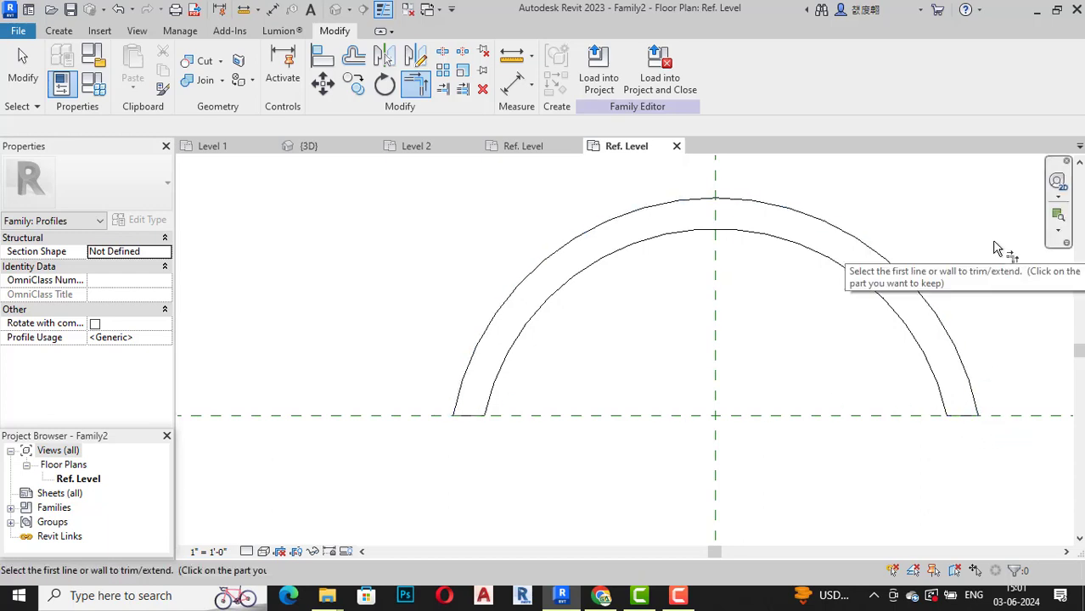
pyautogui.press('Escape')
pyautogui.scroll(-1, 628, 304)
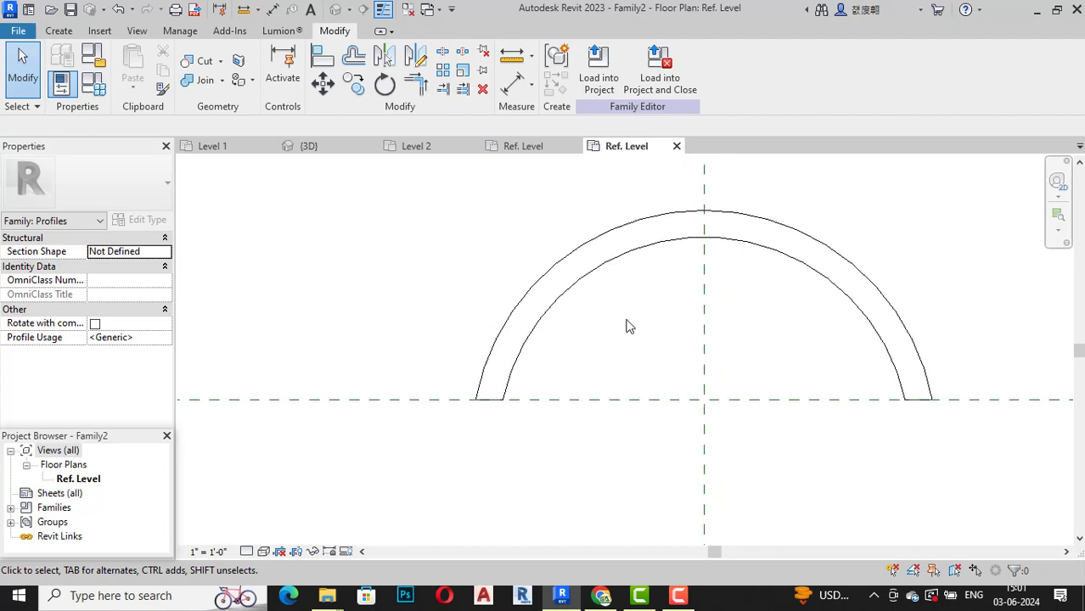
pyautogui.scroll(-1, 628, 326)
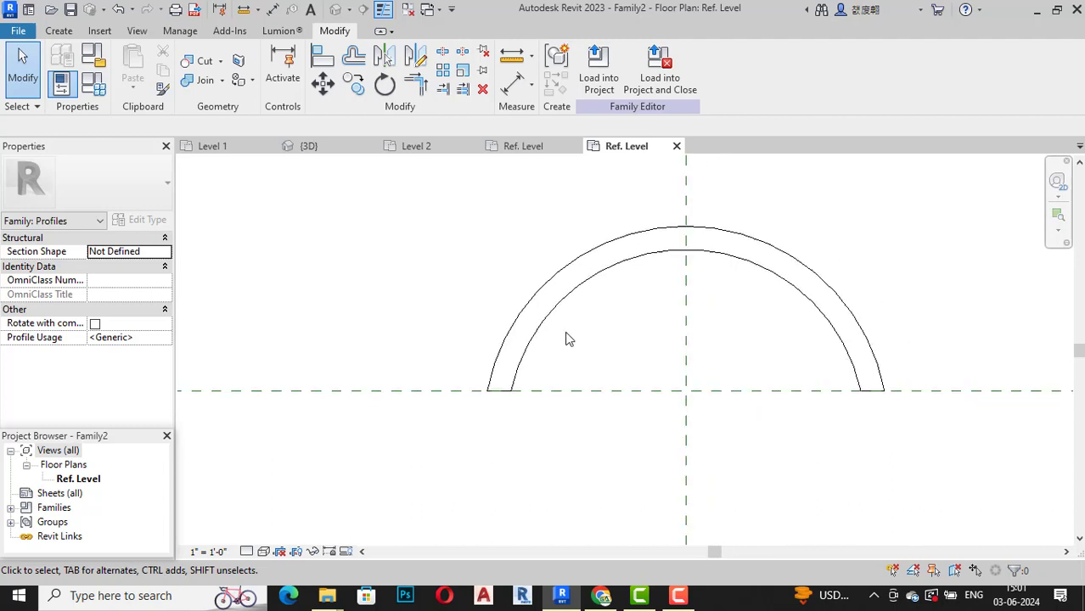
# Save the family as 'ridge tile new'
pyautogui.click(32, 34)
pyautogui.moveTo(58, 218)
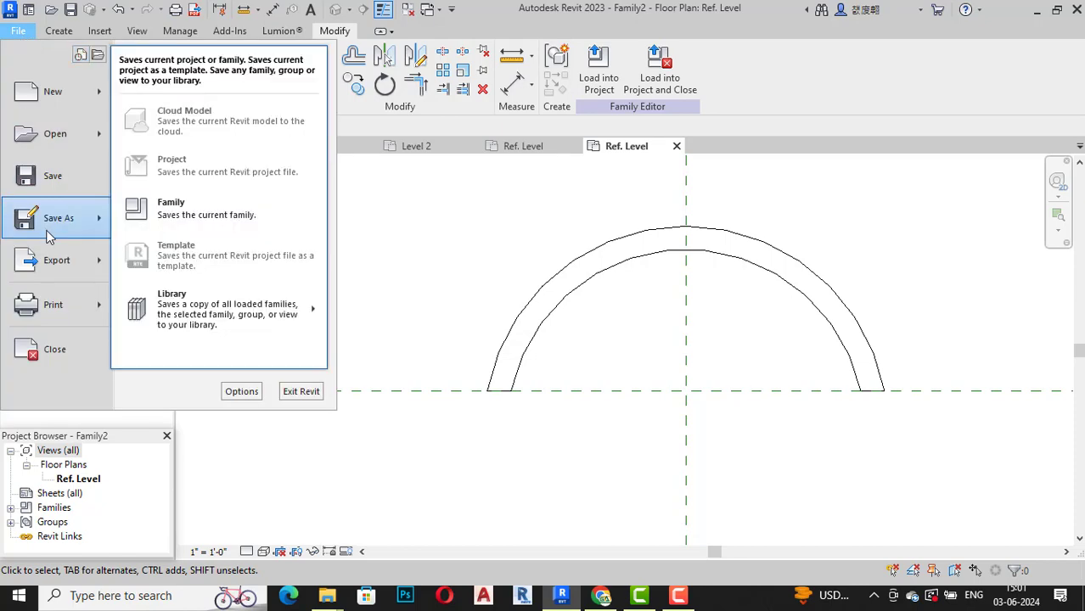
pyautogui.click(189, 222)
pyautogui.write('ridge tile new')
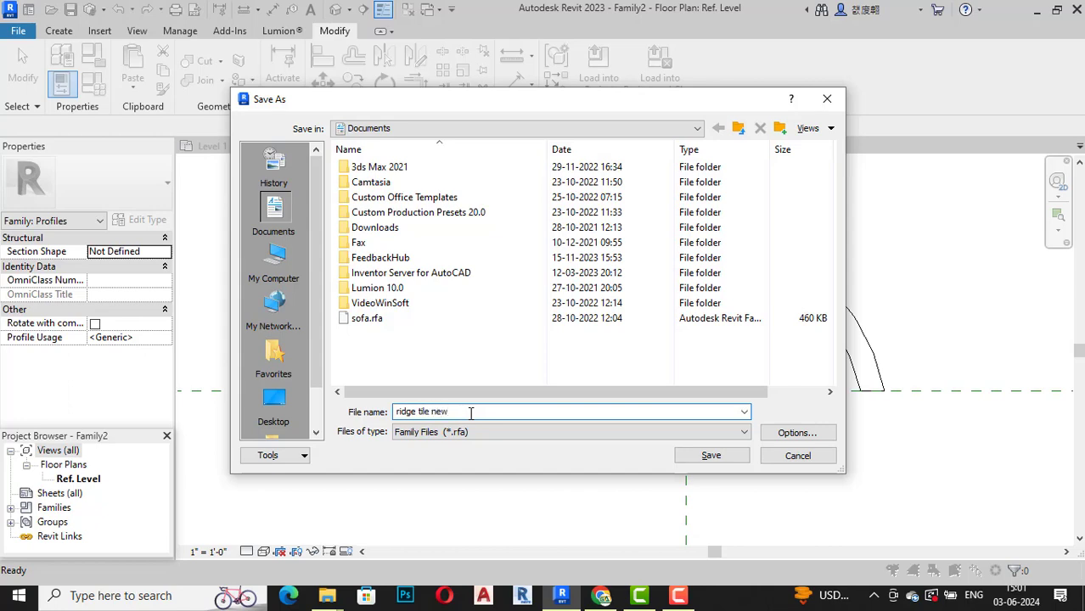
pyautogui.click(681, 456)
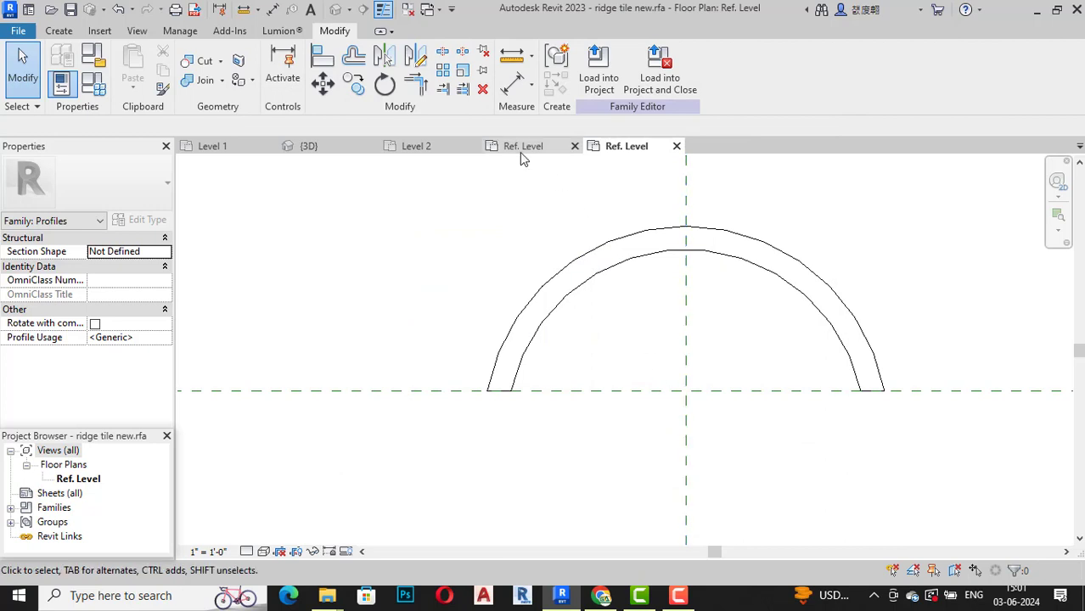
# Load the profile into Project1.rvt and start a Roof: Fascia in the {3D} view
pyautogui.click(599, 79)
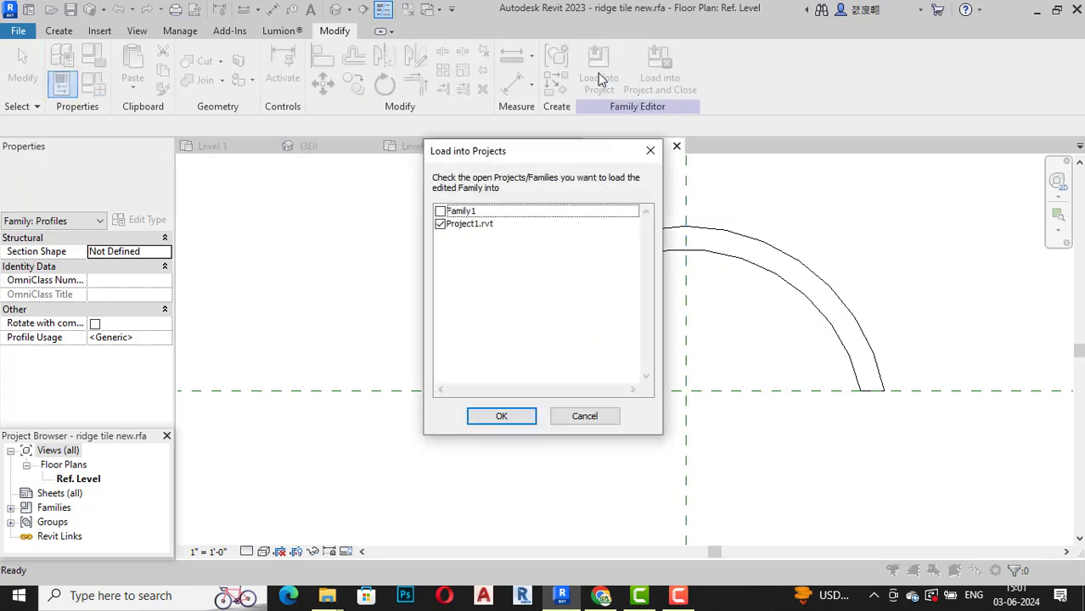
pyautogui.click(483, 423)
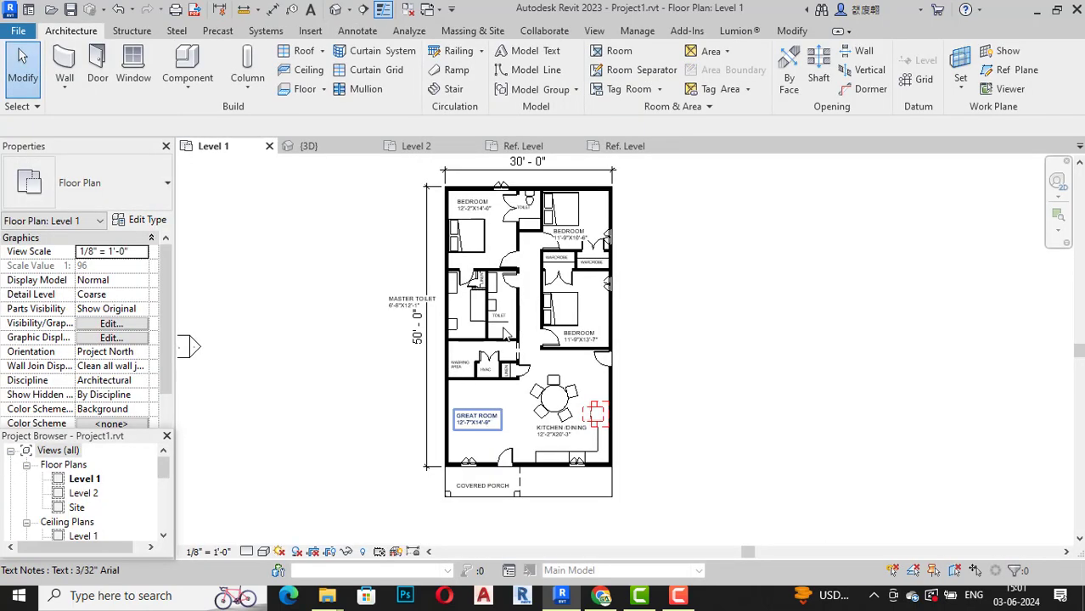
pyautogui.click(335, 9)
pyautogui.scroll(1, 753, 346)
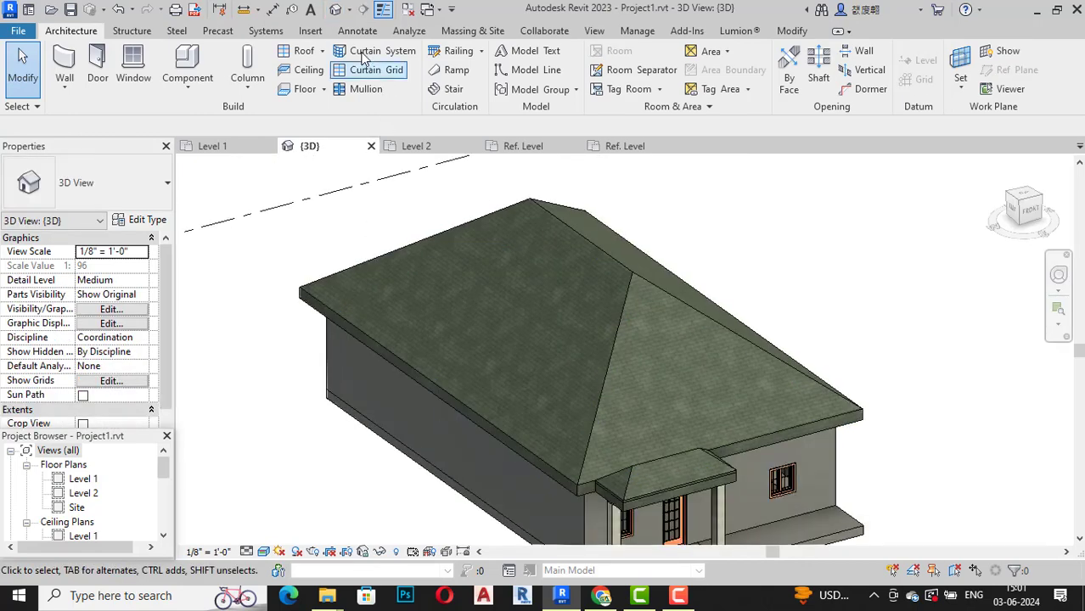
pyautogui.click(323, 53)
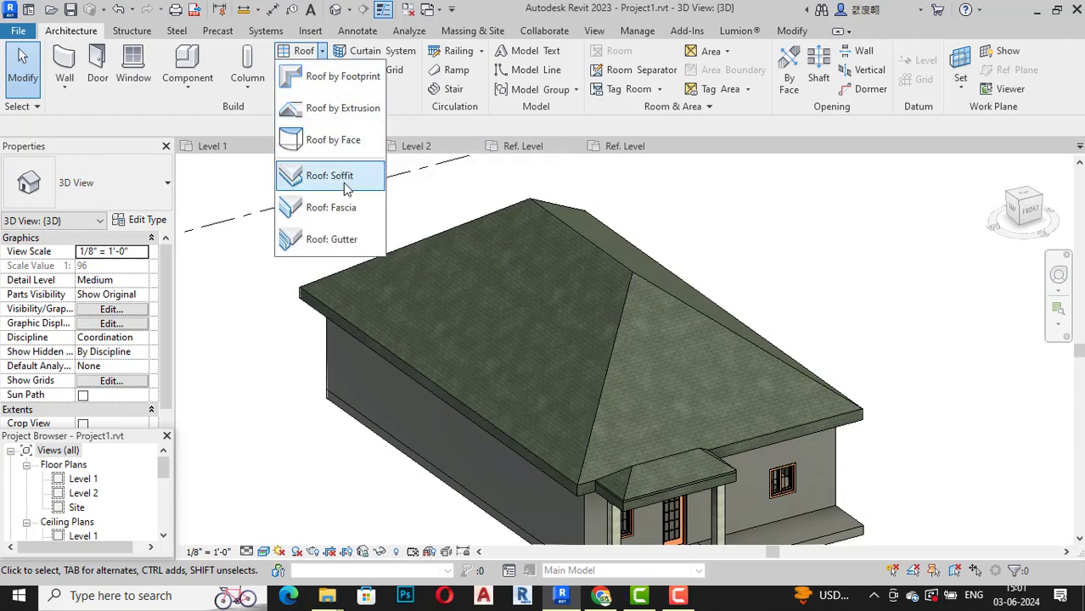
pyautogui.click(346, 212)
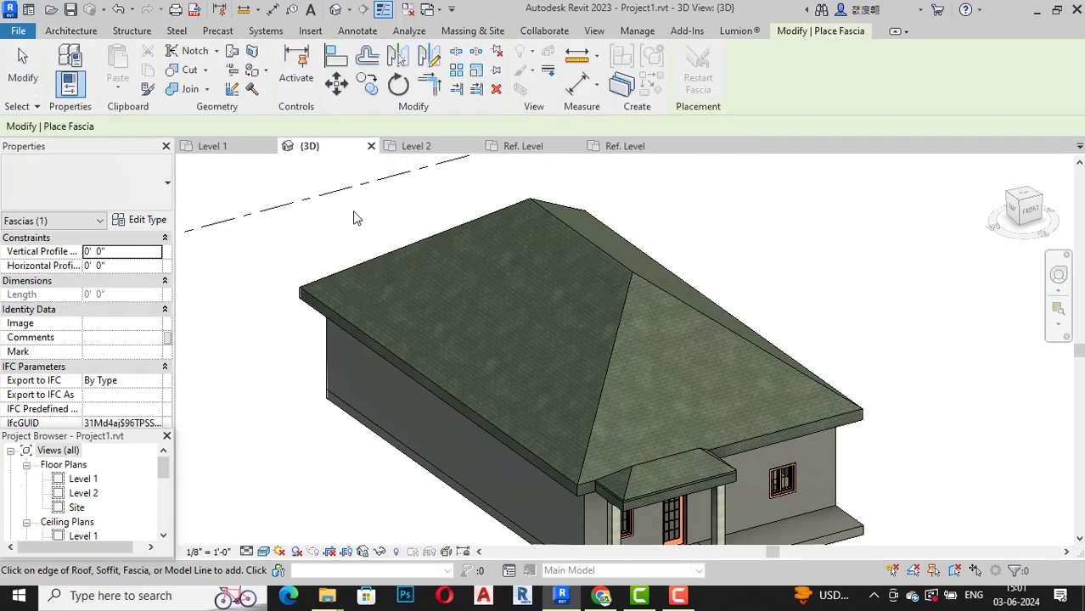
# Set the fascia type's Profile to ridge tile new and browse for its material
pyautogui.click(155, 212)
pyautogui.click(146, 219)
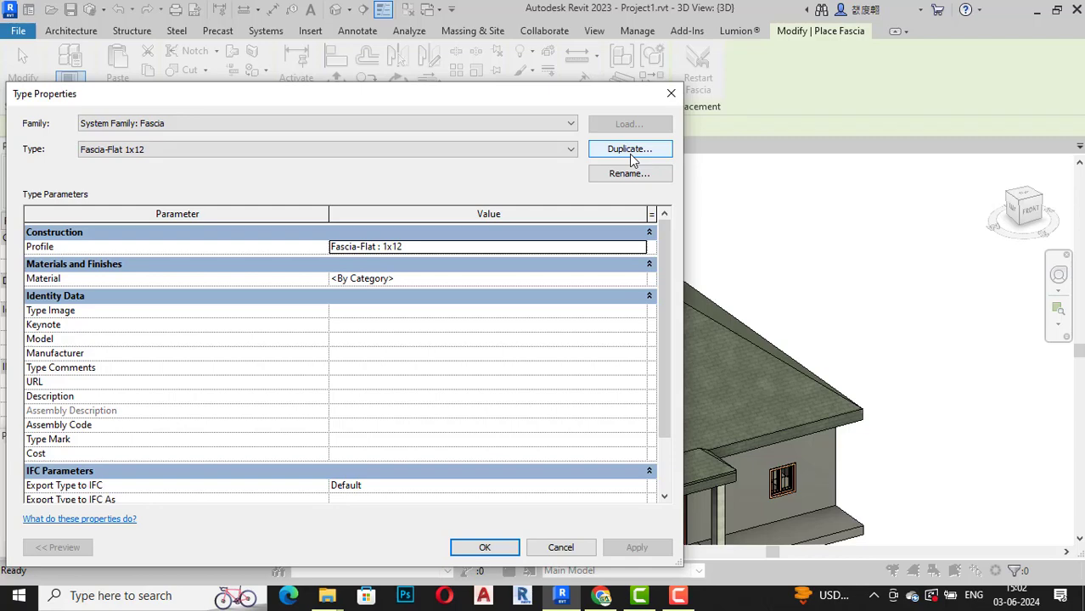
pyautogui.click(619, 247)
pyautogui.click(639, 247)
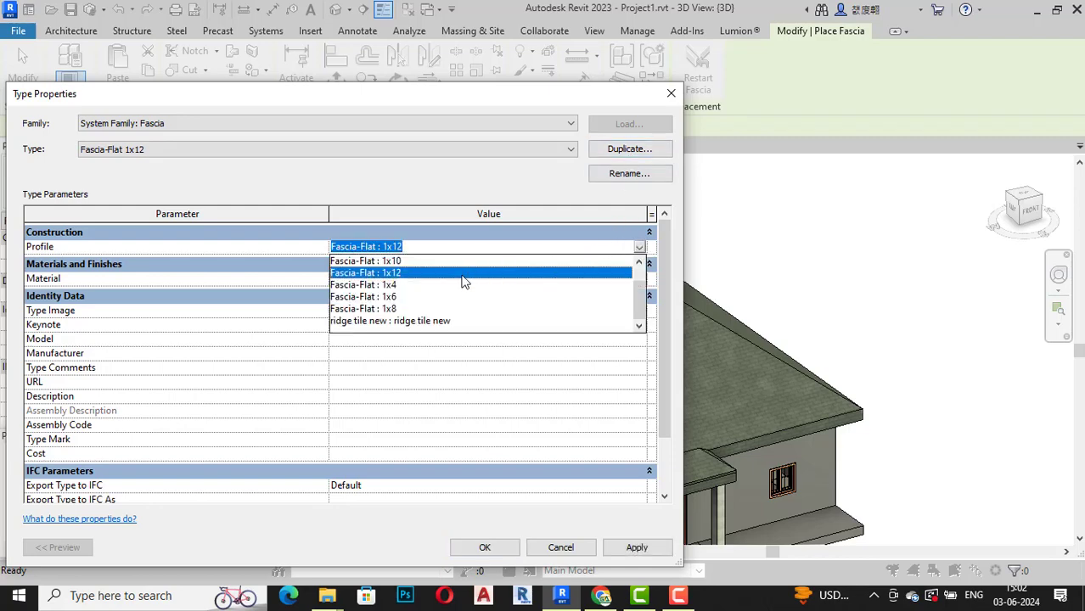
pyautogui.click(381, 322)
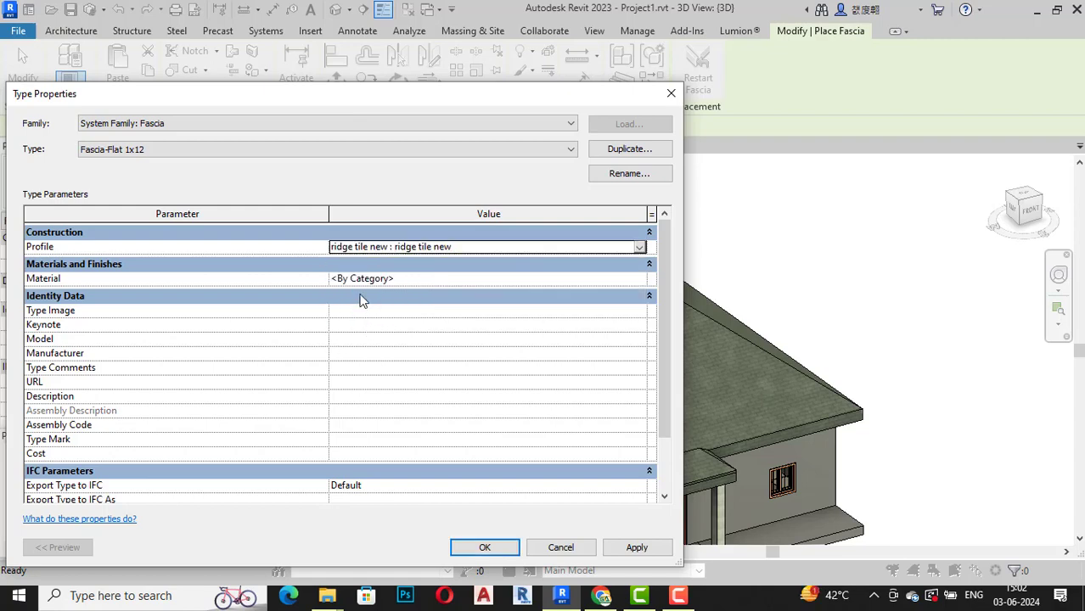
pyautogui.click(382, 280)
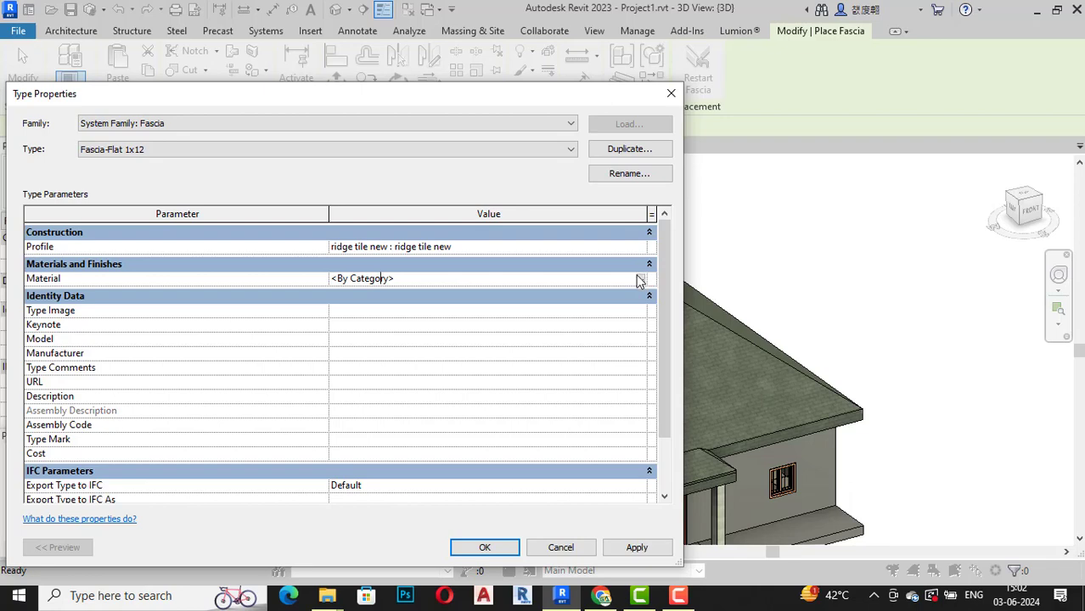
pyautogui.click(641, 280)
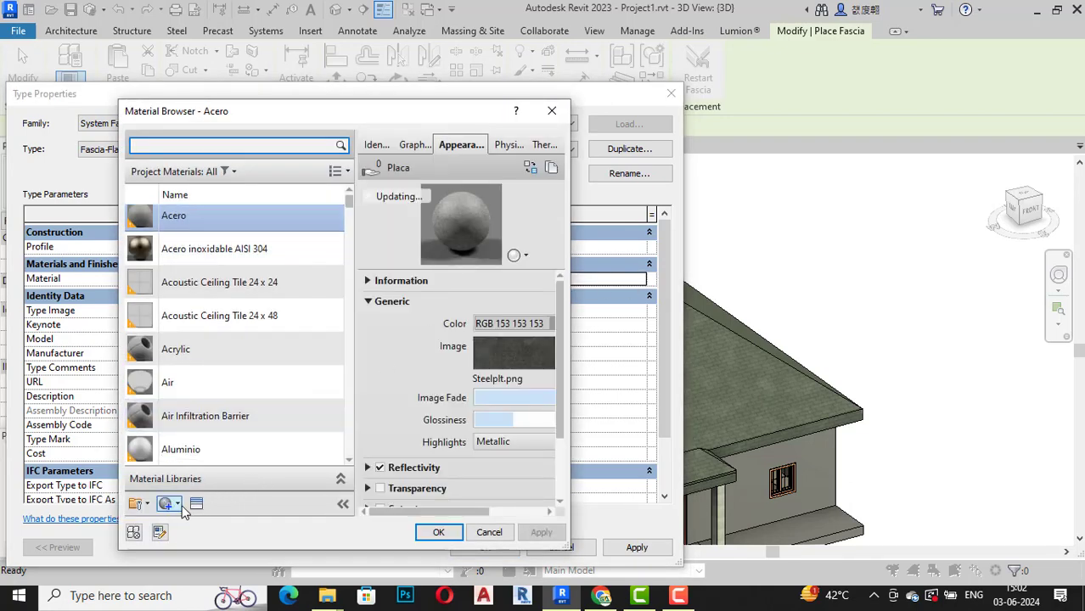
# Create a new material with the Spanish Tiles - Blend appearance and apply it to the fascia type
pyautogui.click(178, 504)
pyautogui.click(205, 519)
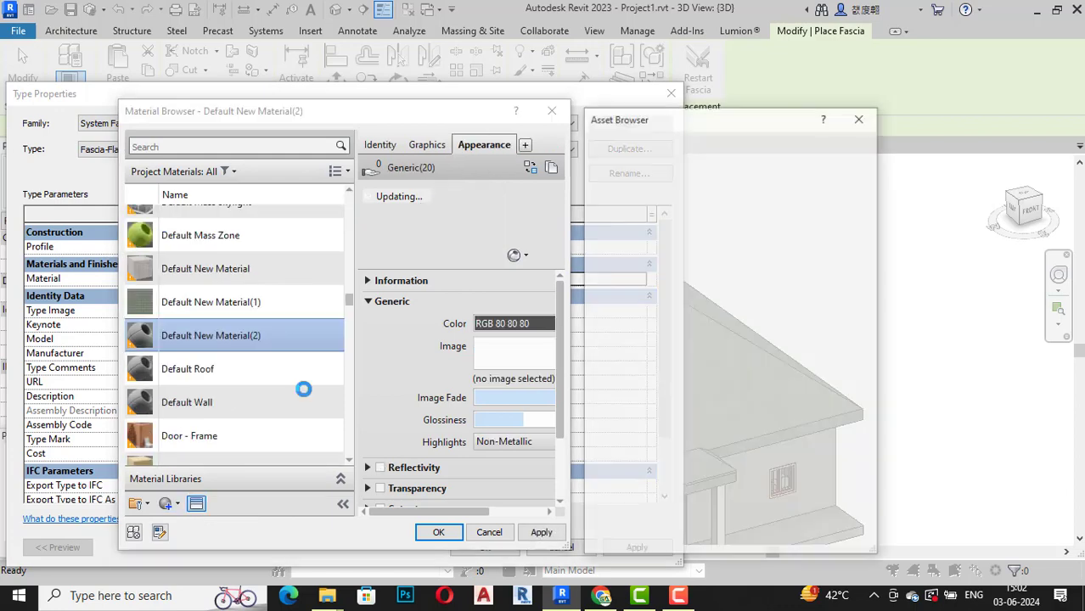
pyautogui.click(628, 144)
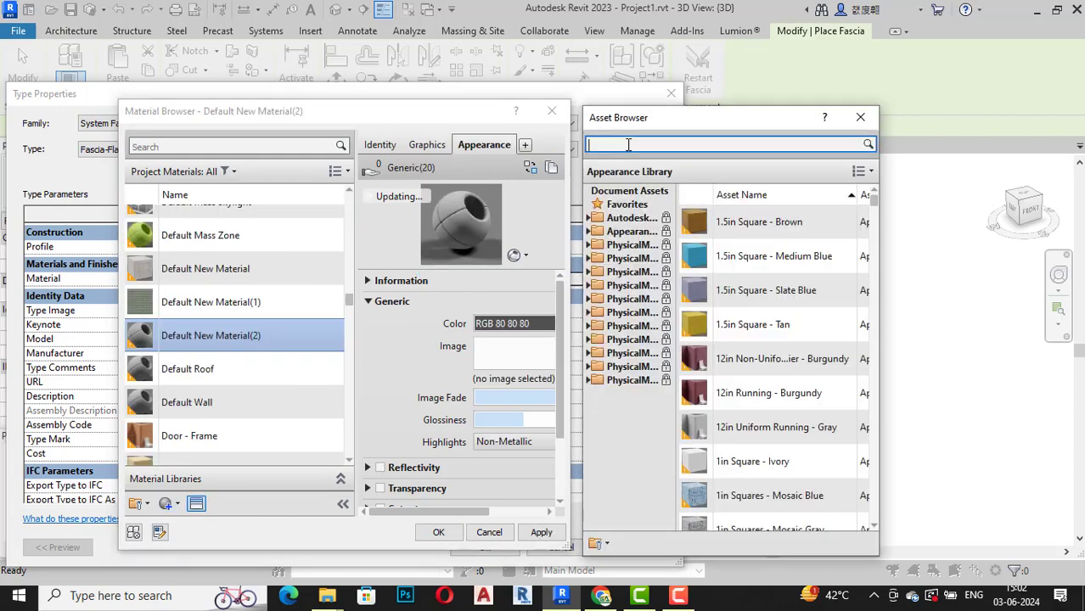
pyautogui.write('tile')
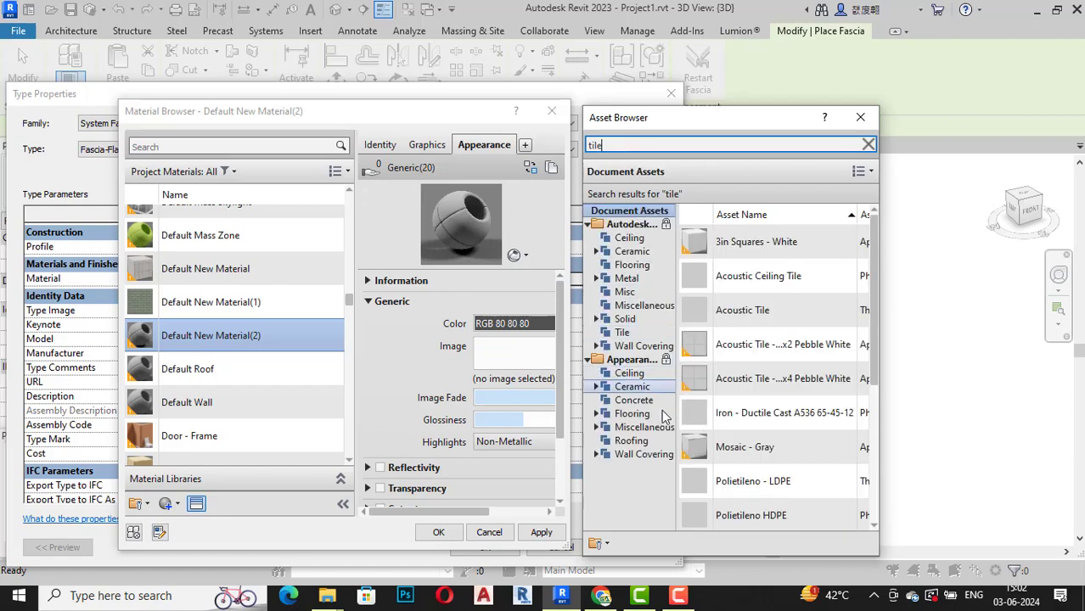
pyautogui.click(644, 443)
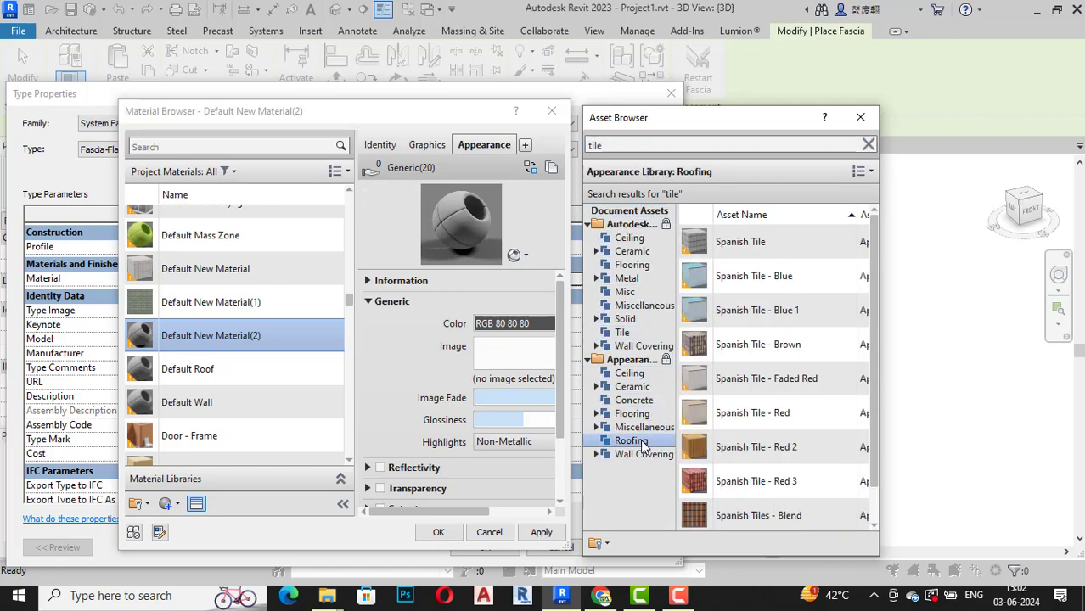
pyautogui.click(741, 518)
pyautogui.doubleClick(741, 520)
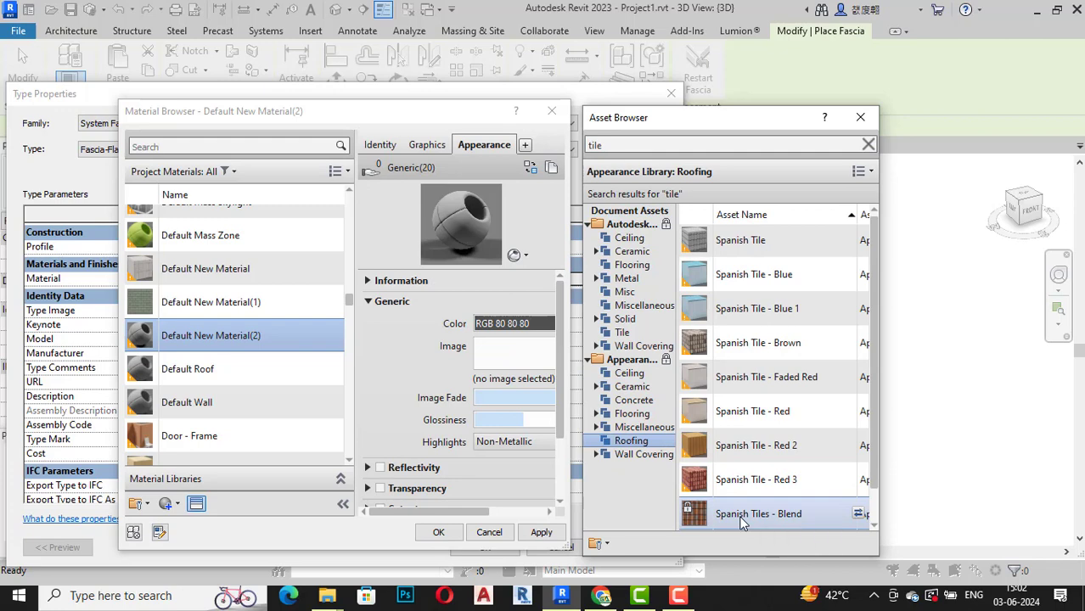
pyautogui.click(868, 145)
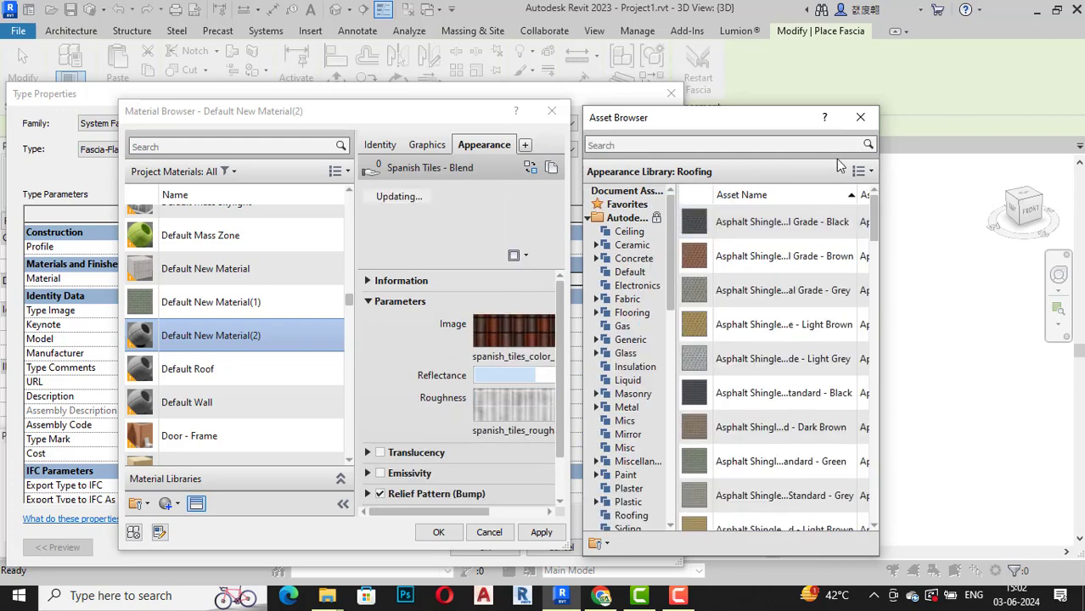
pyautogui.click(860, 117)
pyautogui.click(541, 532)
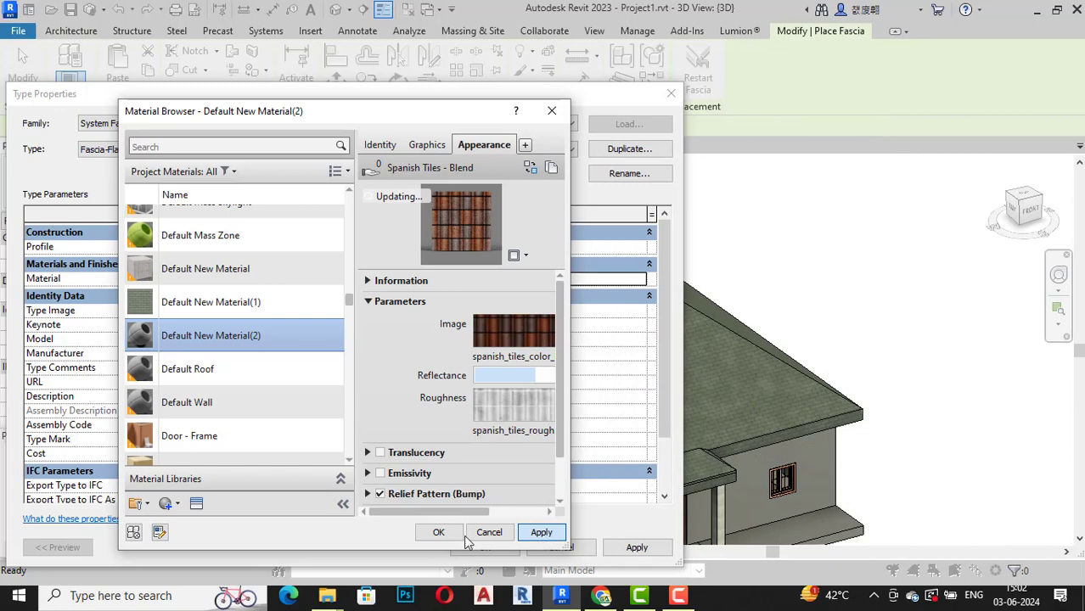
pyautogui.click(632, 549)
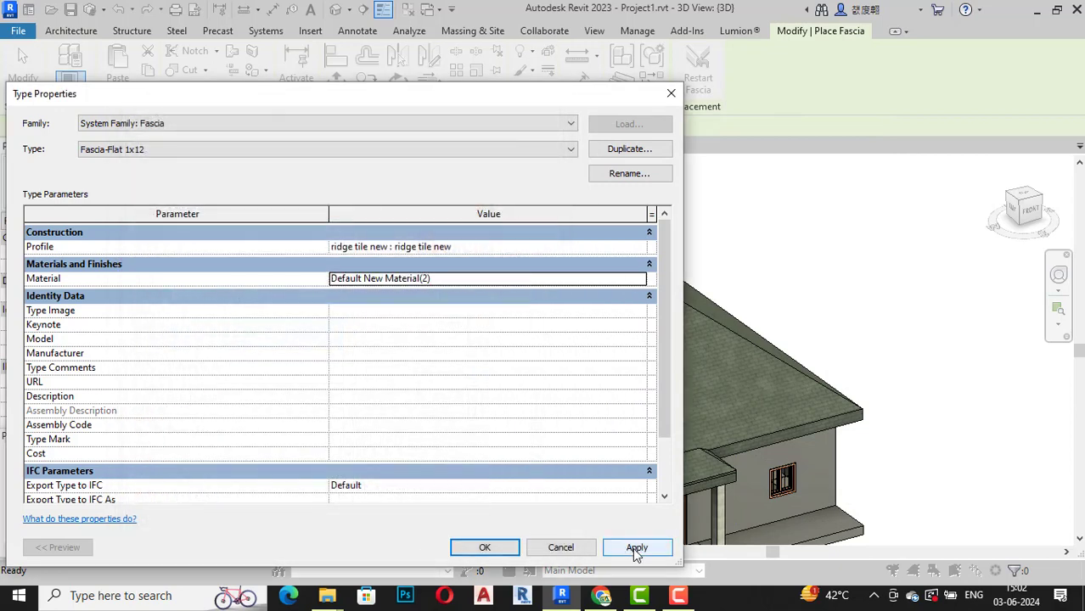
# Accept the fascia type settings and place ridge tile fascia along the main roof's front hip
pyautogui.click(483, 550)
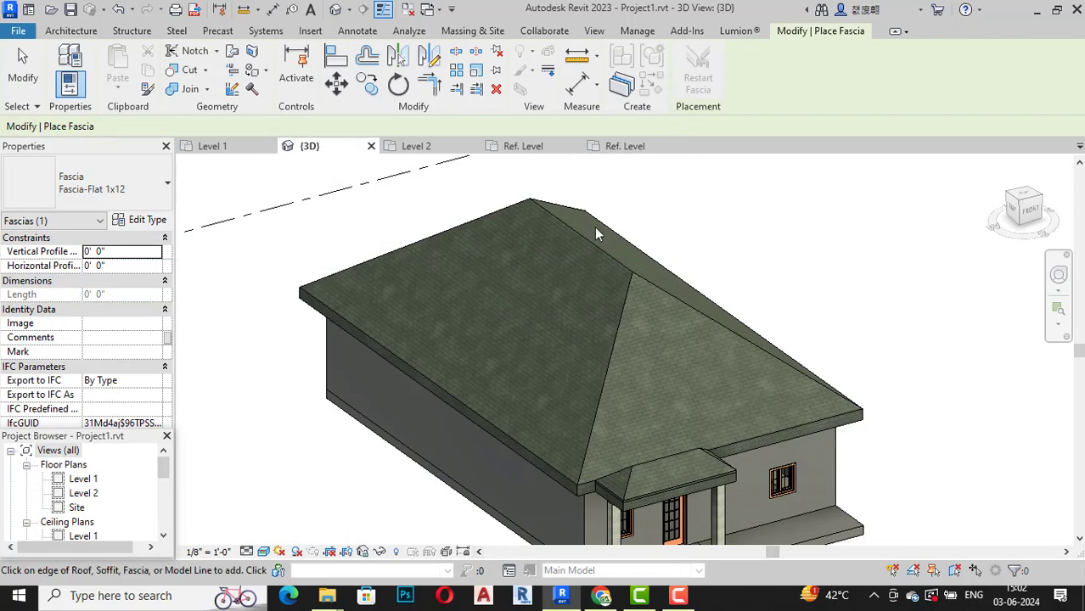
pyautogui.click(64, 33)
pyautogui.click(324, 53)
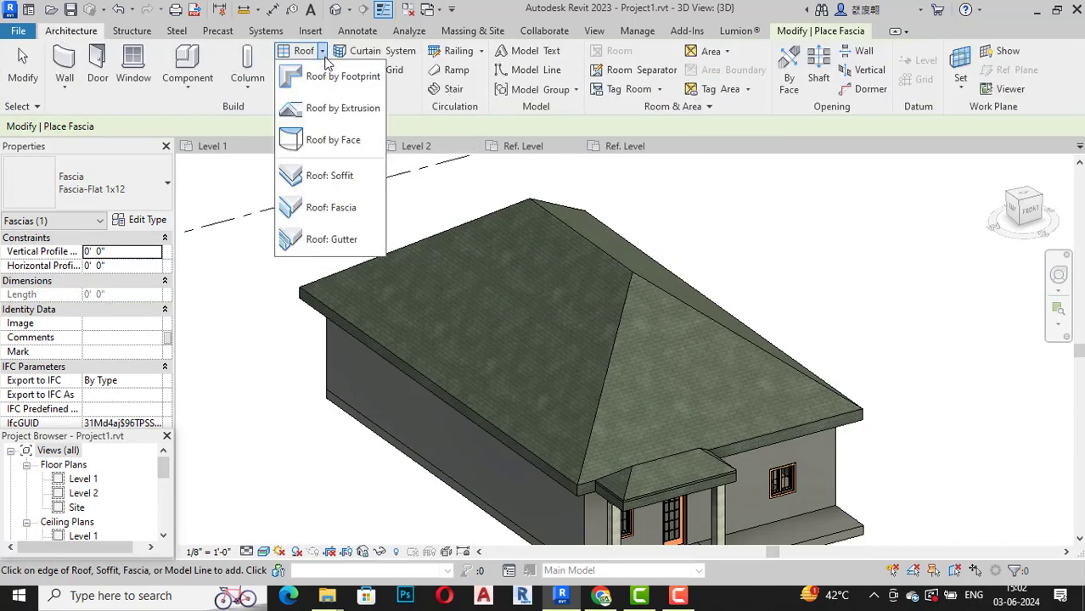
pyautogui.click(342, 219)
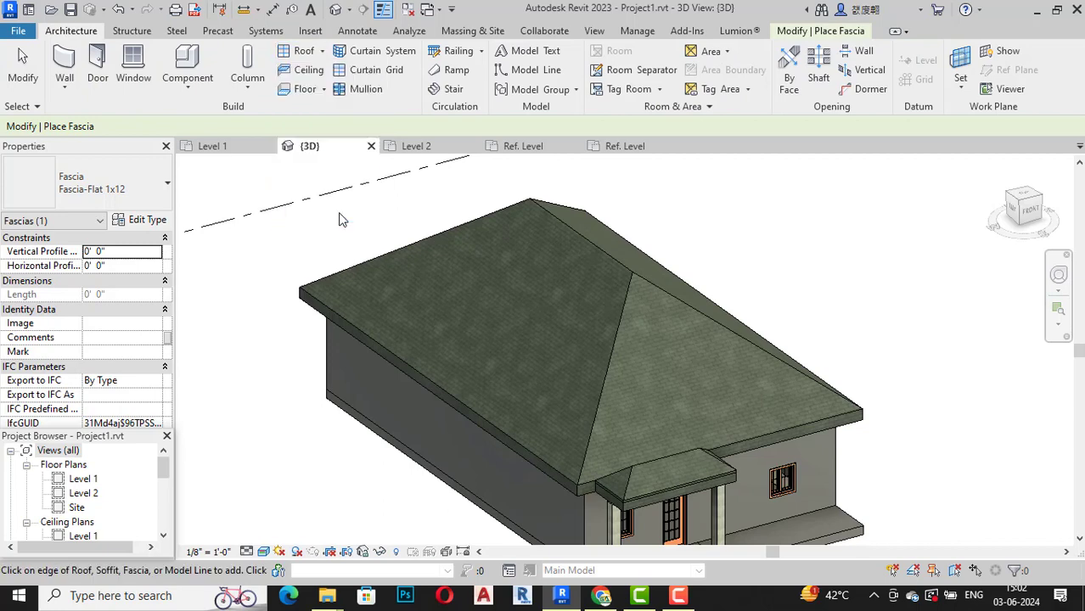
pyautogui.click(613, 336)
pyautogui.scroll(2, 614, 337)
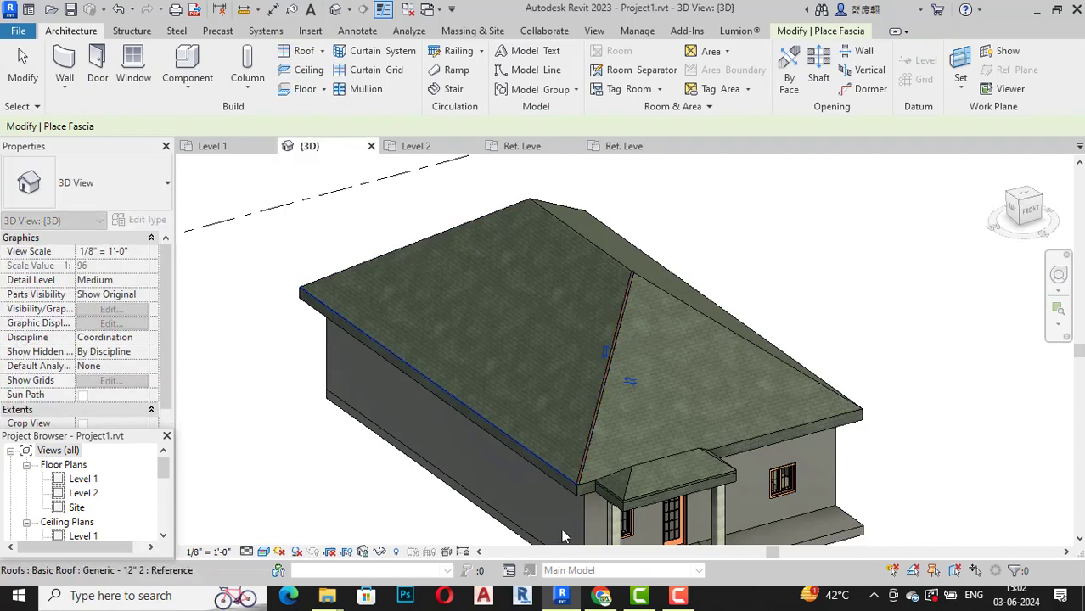
pyautogui.scroll(2, 616, 429)
pyautogui.scroll(2, 616, 429)
pyautogui.scroll(1, 616, 429)
pyautogui.scroll(-2, 594, 445)
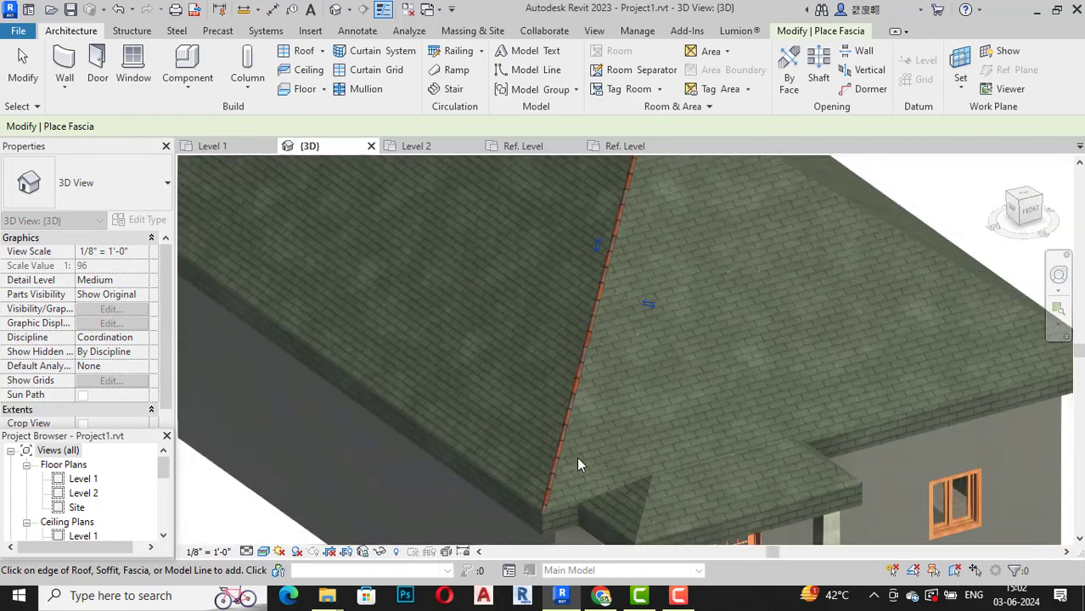
pyautogui.scroll(-2, 576, 456)
pyautogui.scroll(2, 642, 299)
pyautogui.scroll(1, 650, 270)
# Extend the fascia along the right hip and top ridge, dismissing the far-edge creation error
pyautogui.click(650, 270)
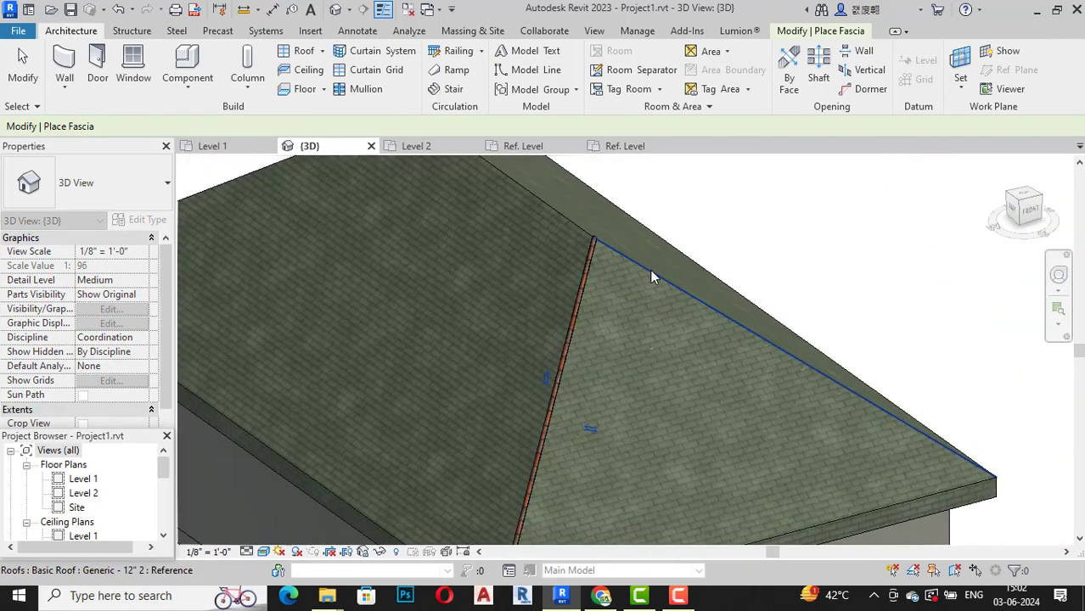
pyautogui.click(552, 211)
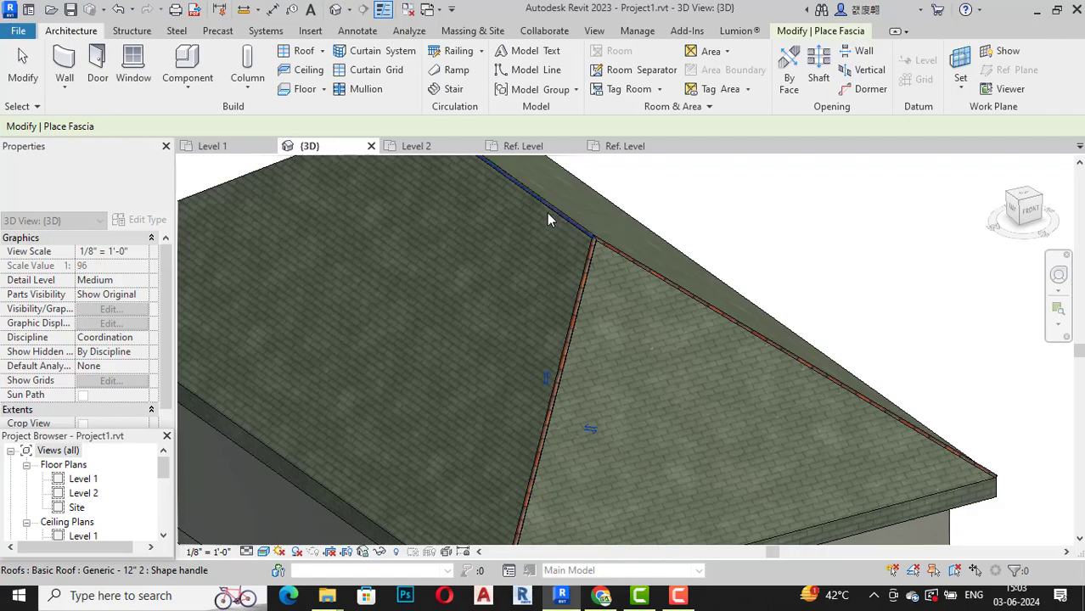
pyautogui.click(725, 286)
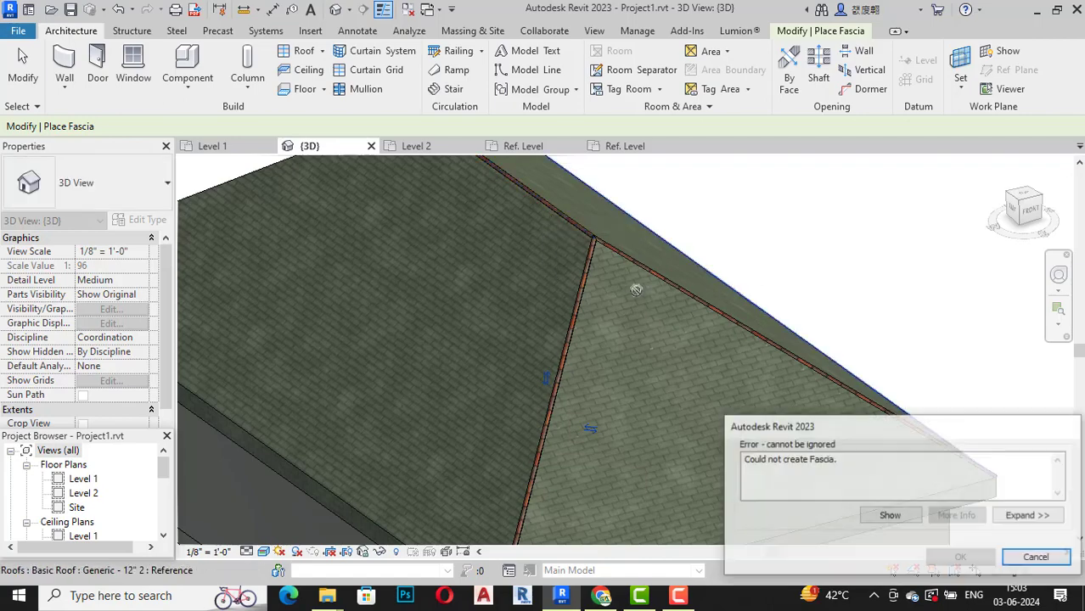
pyautogui.click(1032, 554)
pyautogui.scroll(-1, 850, 400)
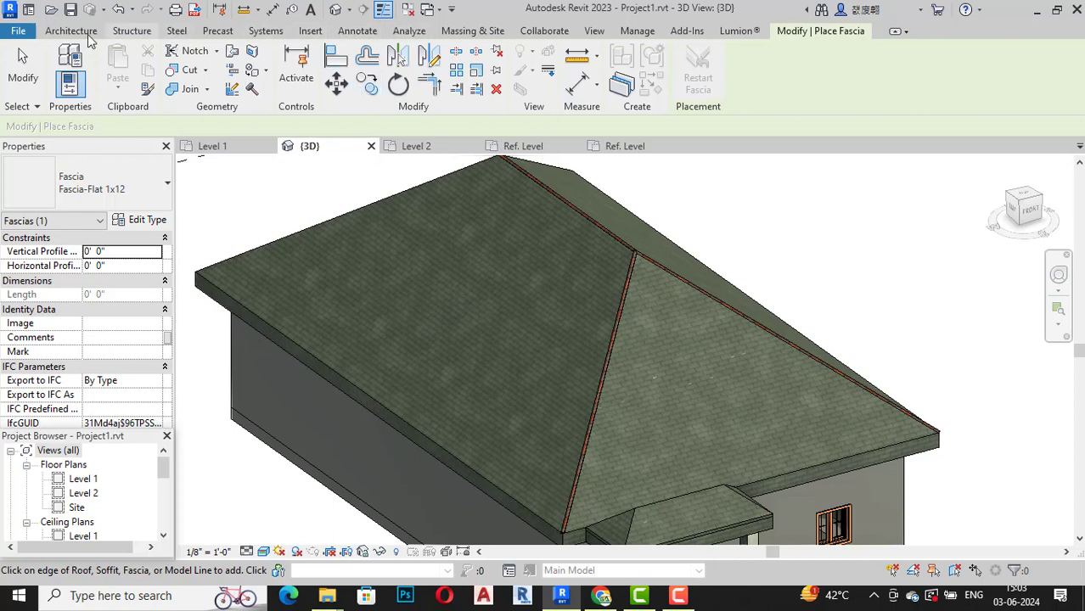
# Add ridge tile fascia to the remaining main roof edge
pyautogui.click(57, 32)
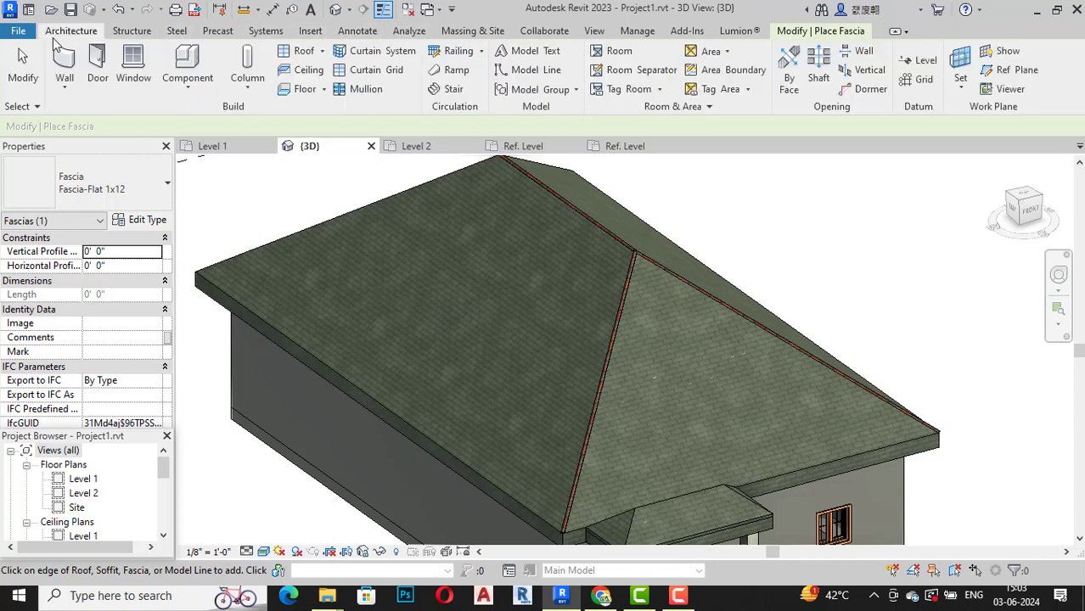
pyautogui.click(322, 51)
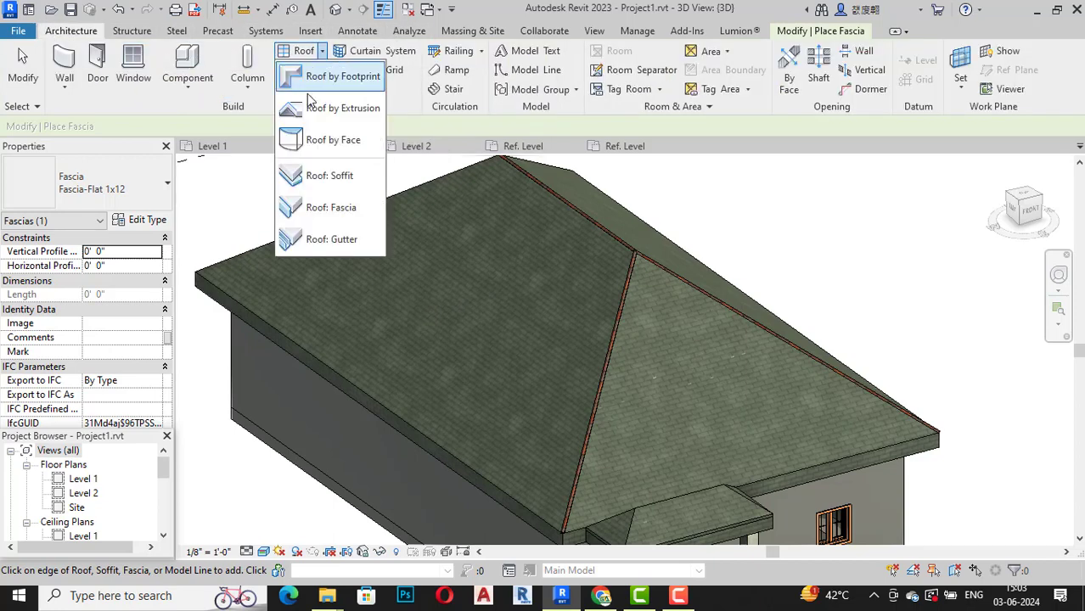
pyautogui.click(331, 207)
pyautogui.click(306, 236)
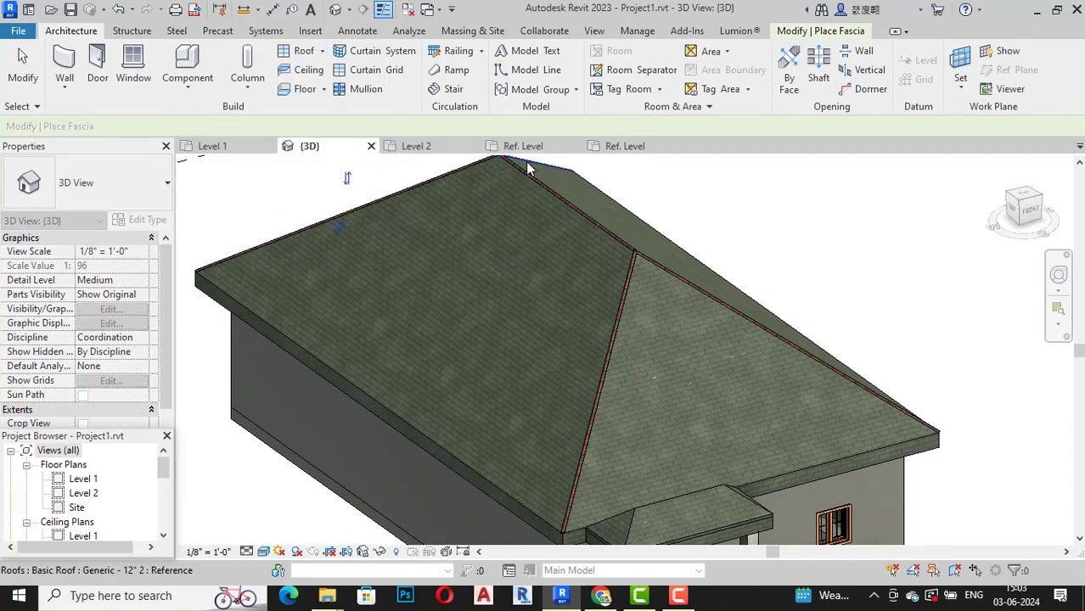
pyautogui.scroll(-3, 720, 228)
pyautogui.scroll(3, 664, 471)
pyautogui.scroll(2, 663, 467)
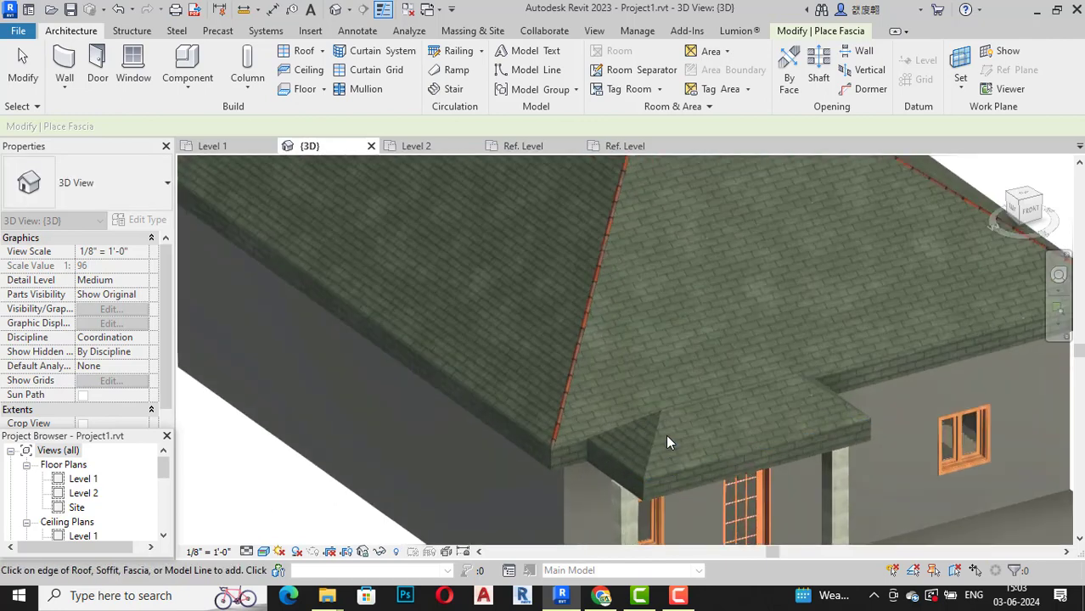
# Run the fascia along the porch roof's front hip, ridge, next edge and right hip
pyautogui.click(654, 447)
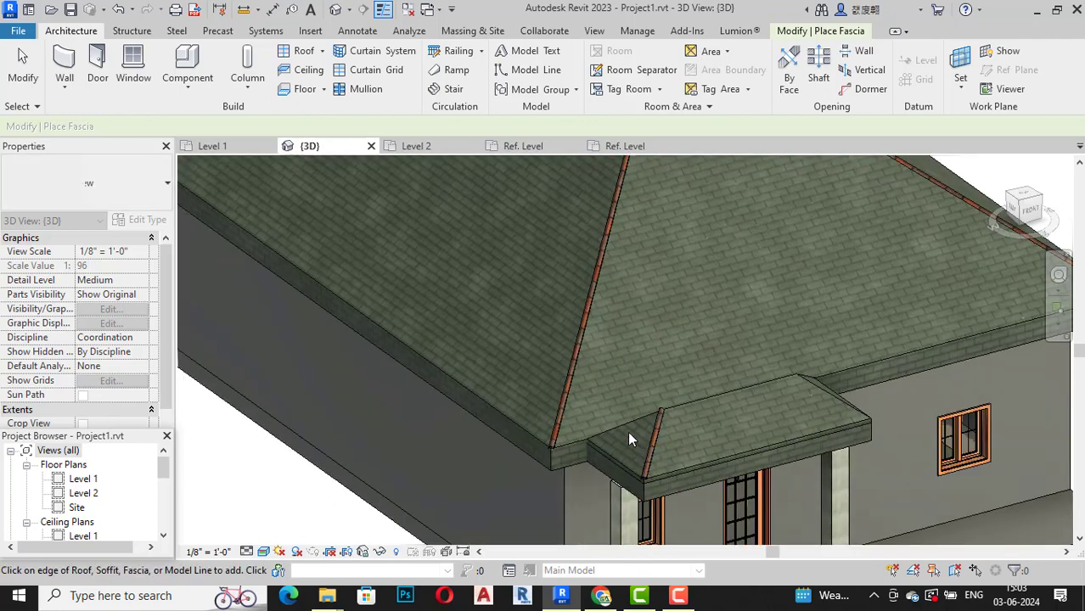
pyautogui.click(629, 420)
pyautogui.click(713, 400)
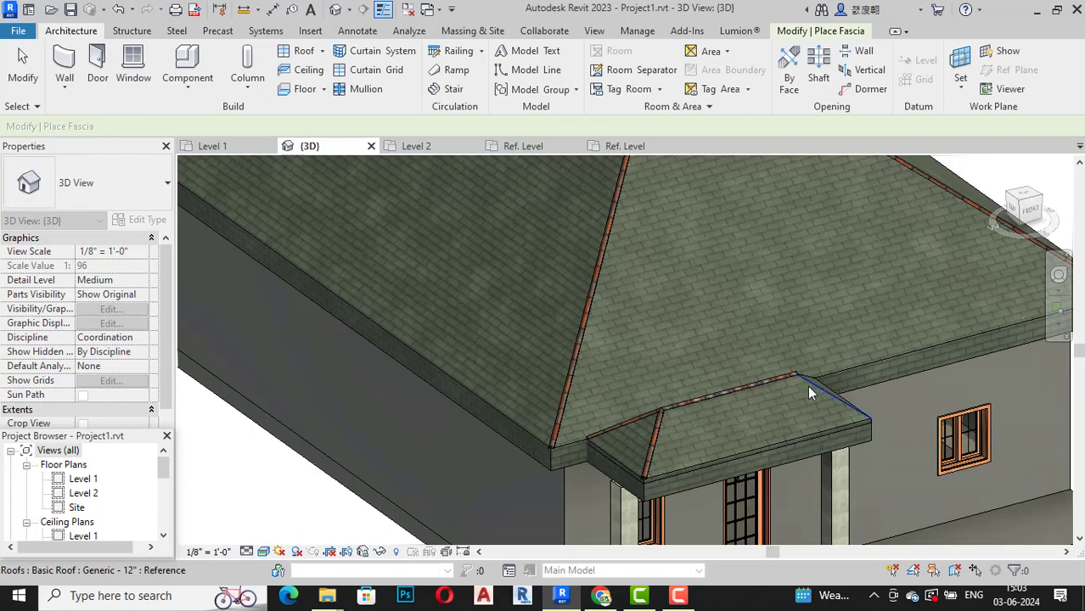
pyautogui.click(808, 391)
pyautogui.scroll(1, 806, 382)
pyautogui.scroll(2, 806, 382)
pyautogui.scroll(2, 793, 391)
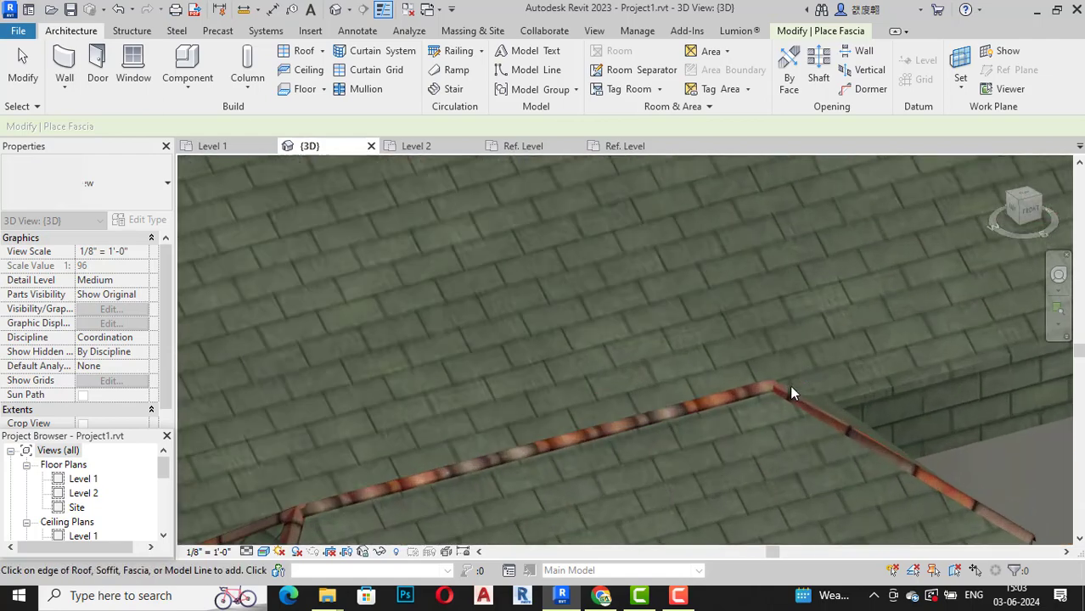
pyautogui.scroll(-2, 764, 307)
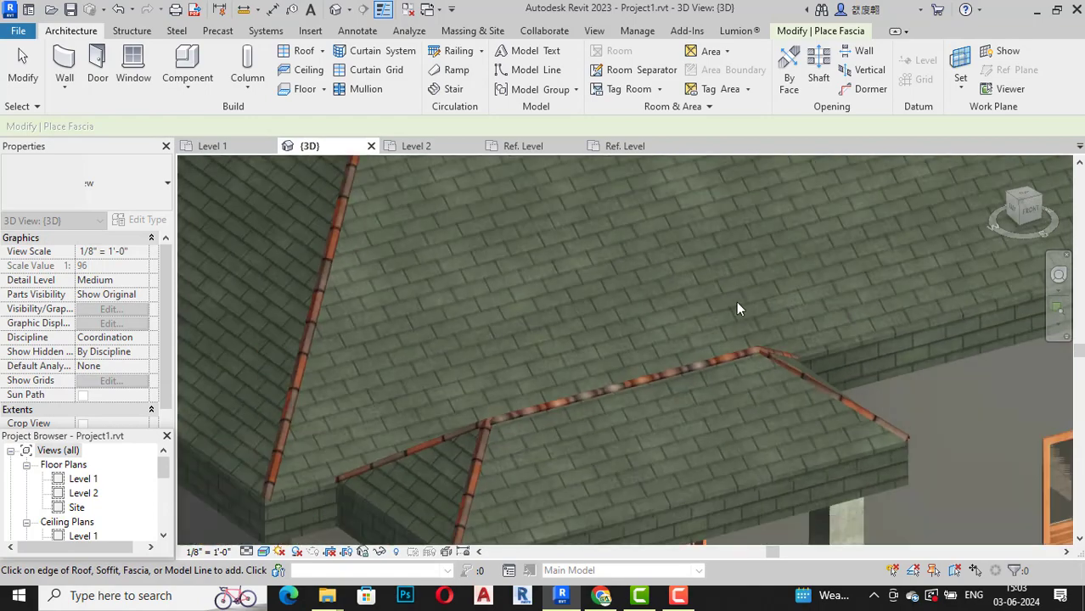
pyautogui.scroll(-3, 736, 302)
pyautogui.scroll(-3, 574, 402)
pyautogui.scroll(-2, 536, 468)
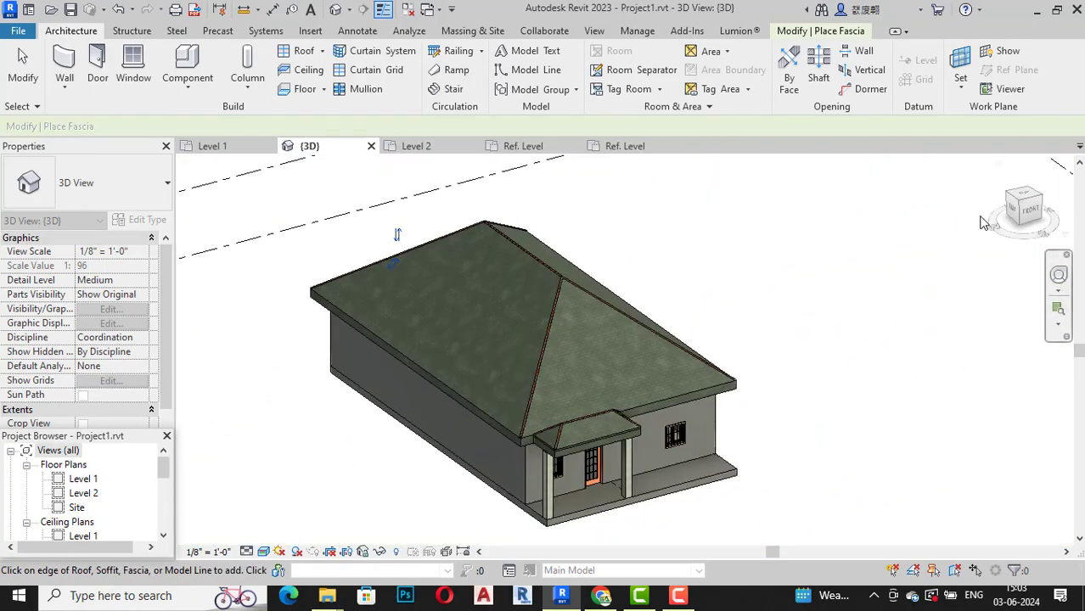
pyautogui.moveTo(1012, 207); pyautogui.dragTo(598, 208)
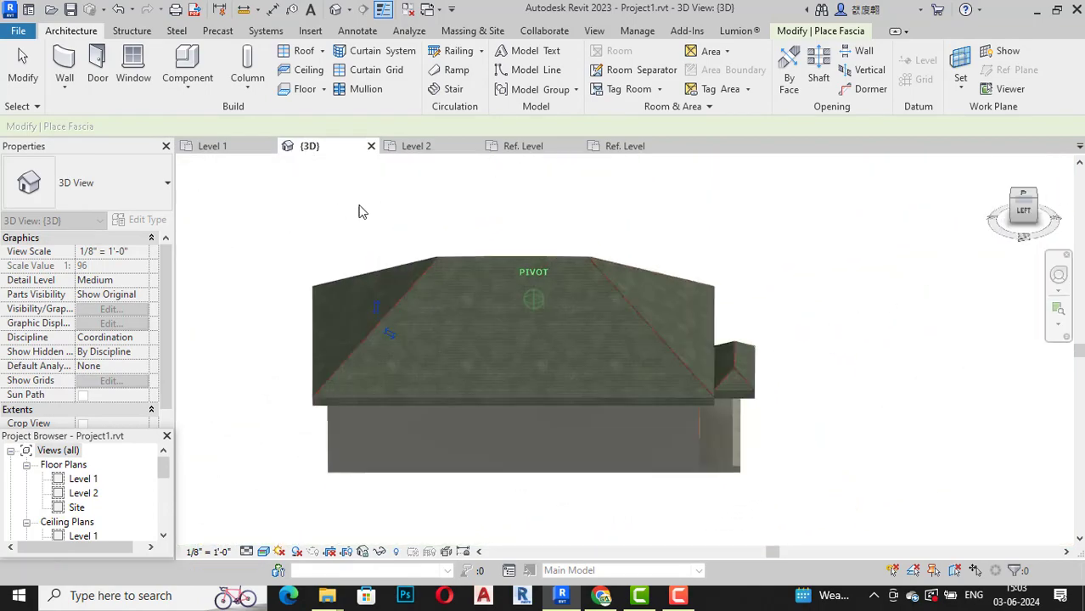
pyautogui.keyDown('shift'); pyautogui.moveTo(598, 208); pyautogui.dragTo(733, 206, button='middle'); pyautogui.keyUp('shift')
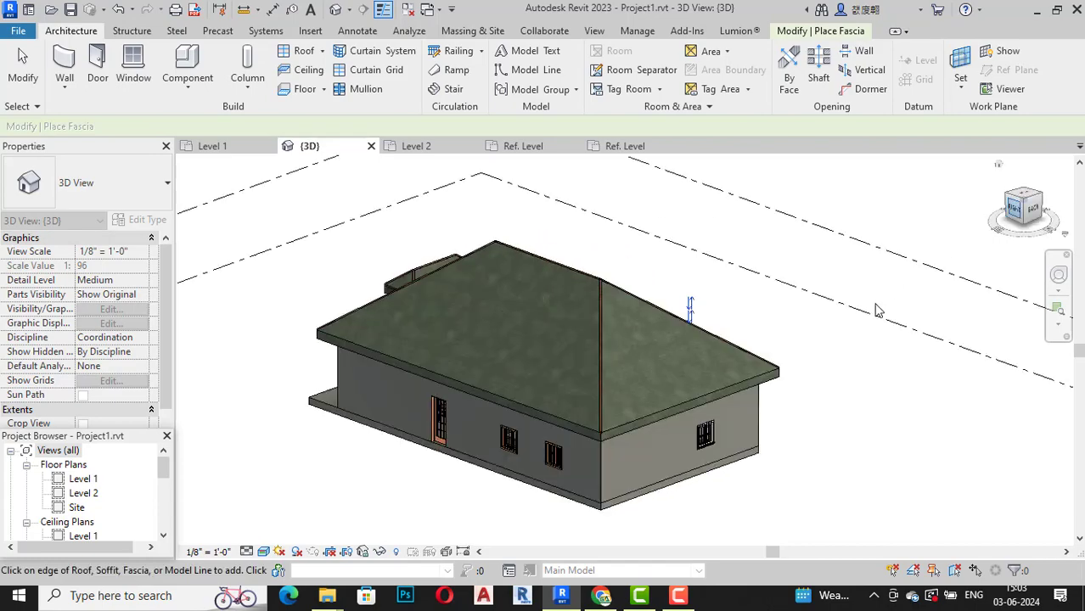
pyautogui.scroll(2, 254, 301)
pyautogui.scroll(3, 255, 301)
pyautogui.scroll(2, 892, 395)
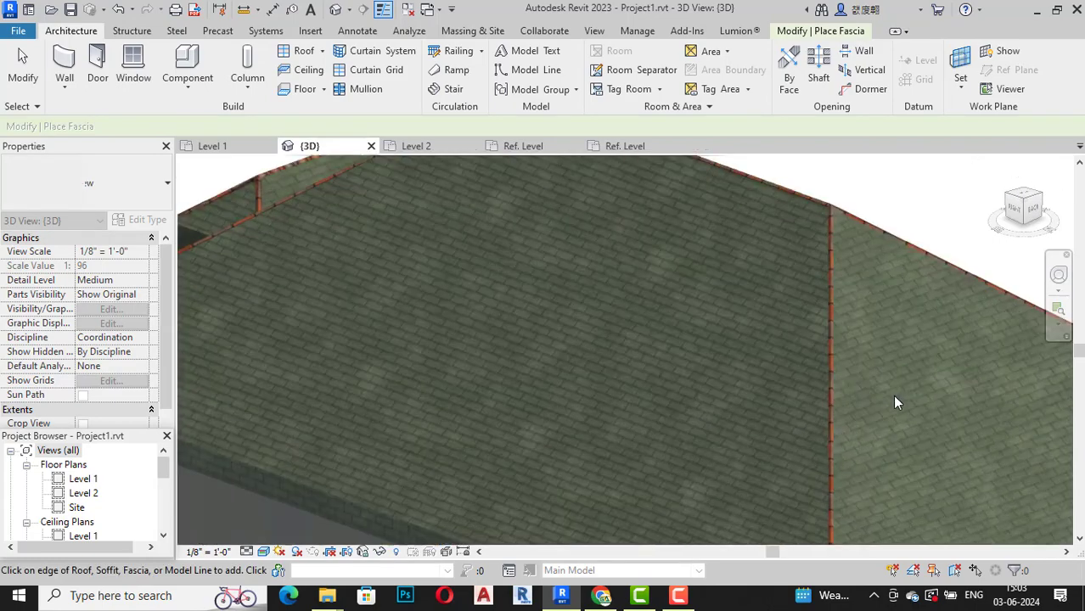
pyautogui.scroll(2, 918, 381)
pyautogui.scroll(2, 915, 386)
pyautogui.scroll(-2, 540, 226)
pyautogui.scroll(-3, 539, 227)
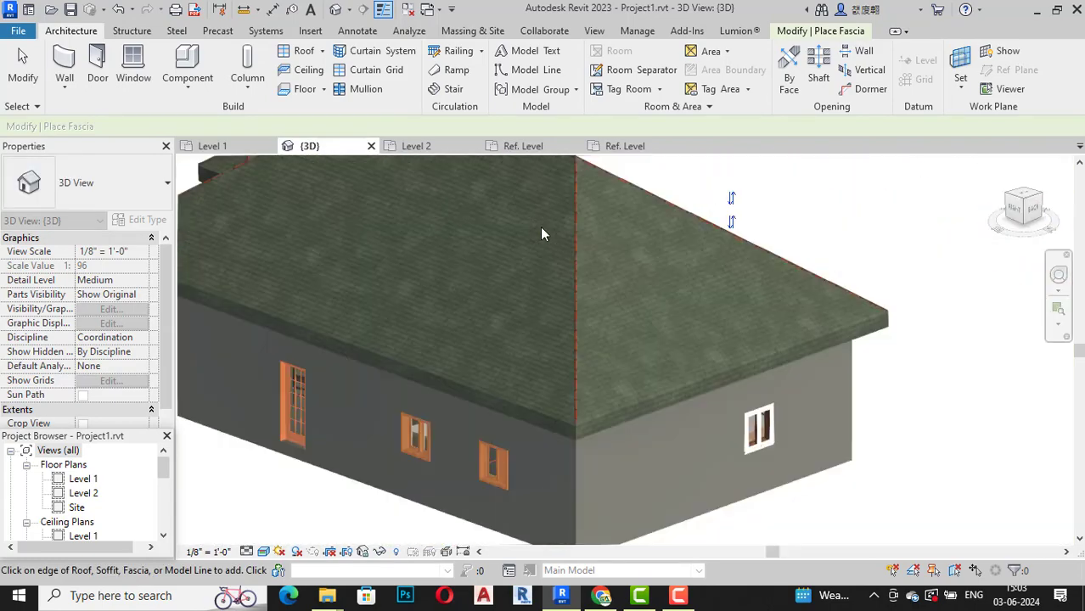
pyautogui.scroll(1, 524, 410)
pyautogui.scroll(2, 614, 392)
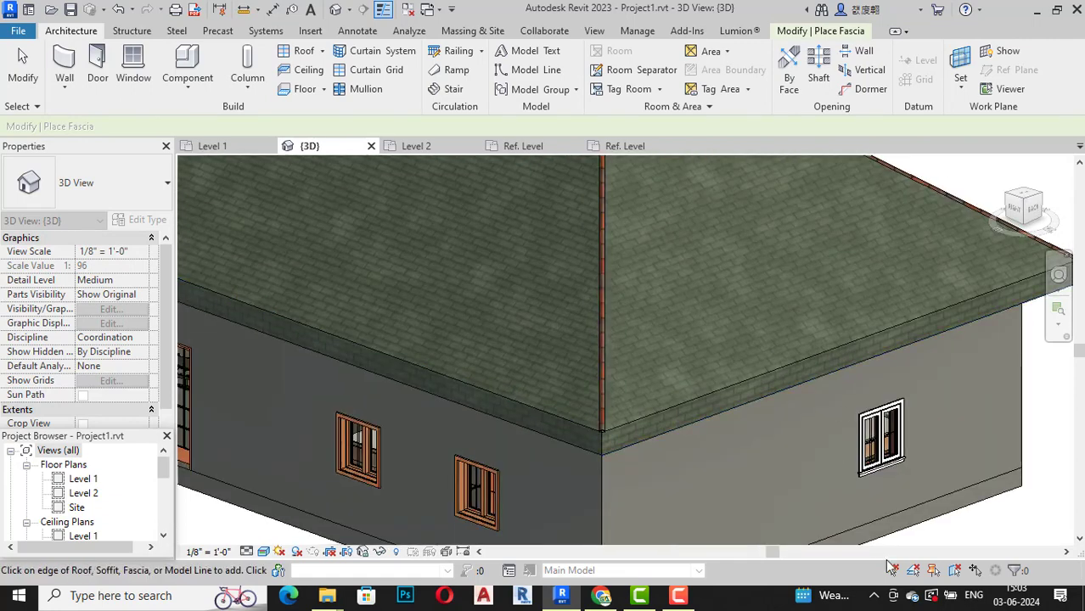
pyautogui.scroll(-1, 801, 482)
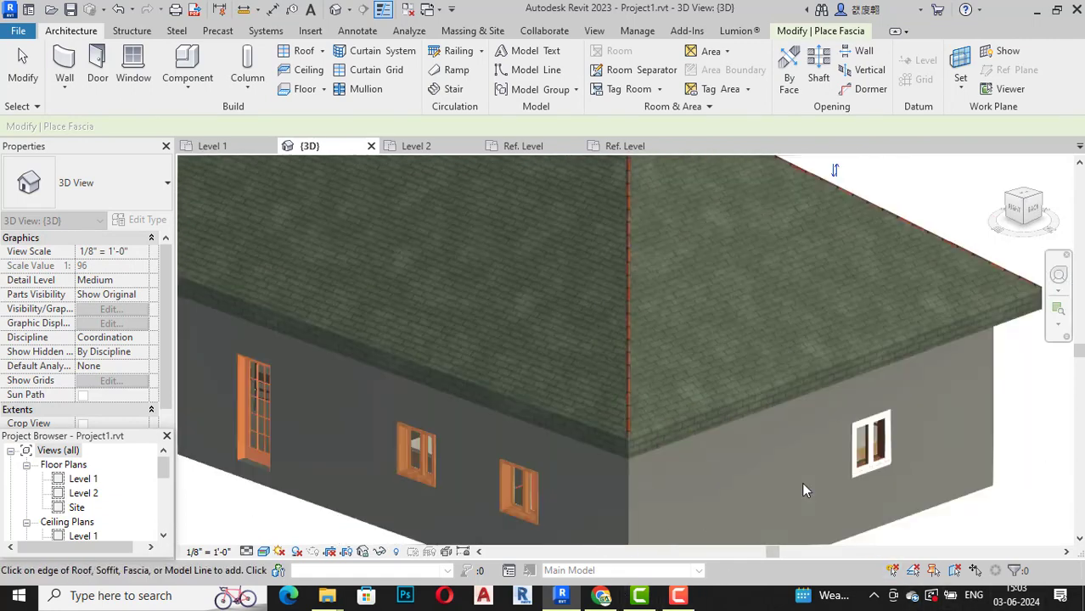
pyautogui.scroll(-1, 801, 482)
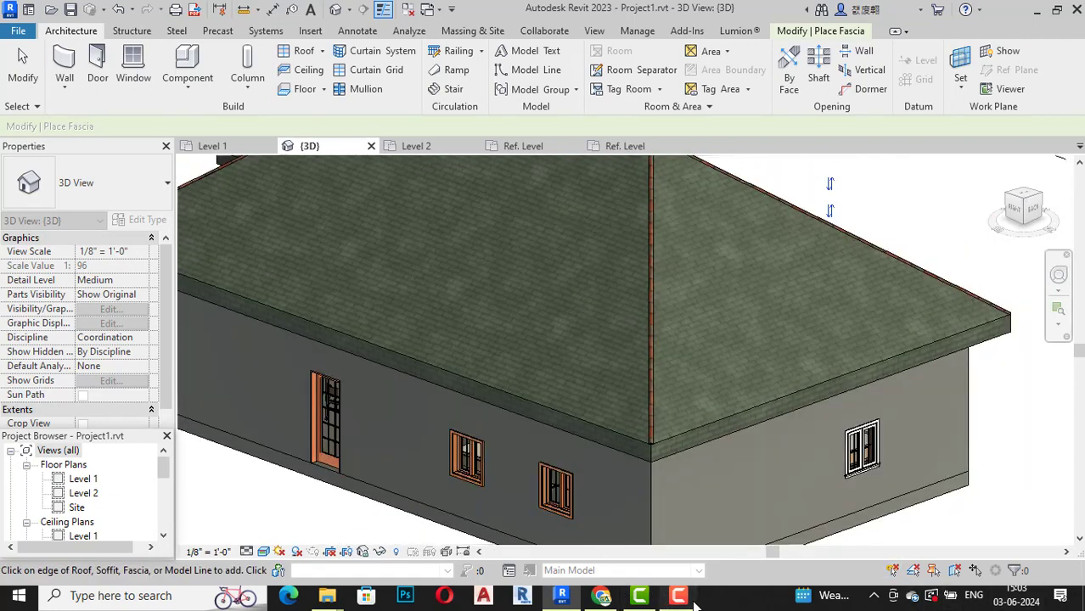